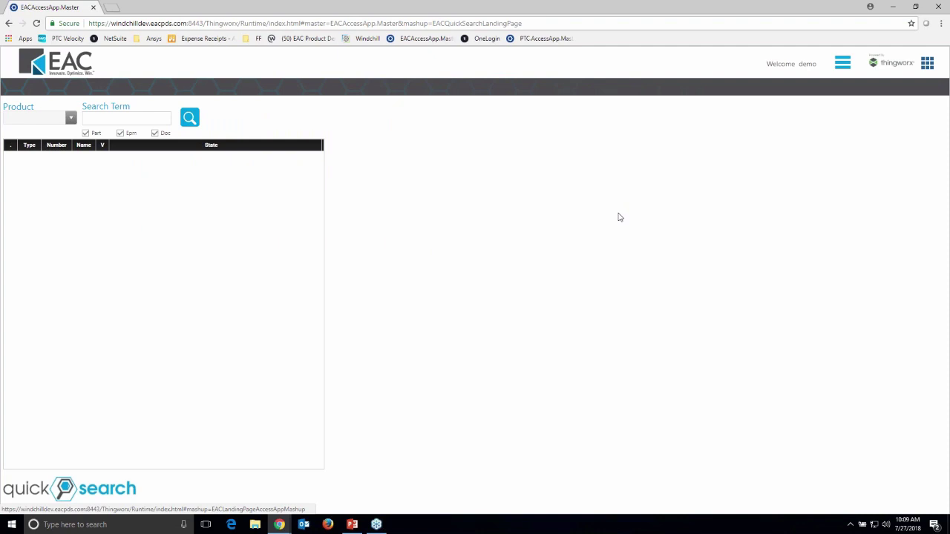
Search the Drive System product for '01-20' to list its six In Work parts, drawings and documents
{"action": "left_click", "coordinate": [71, 119]}
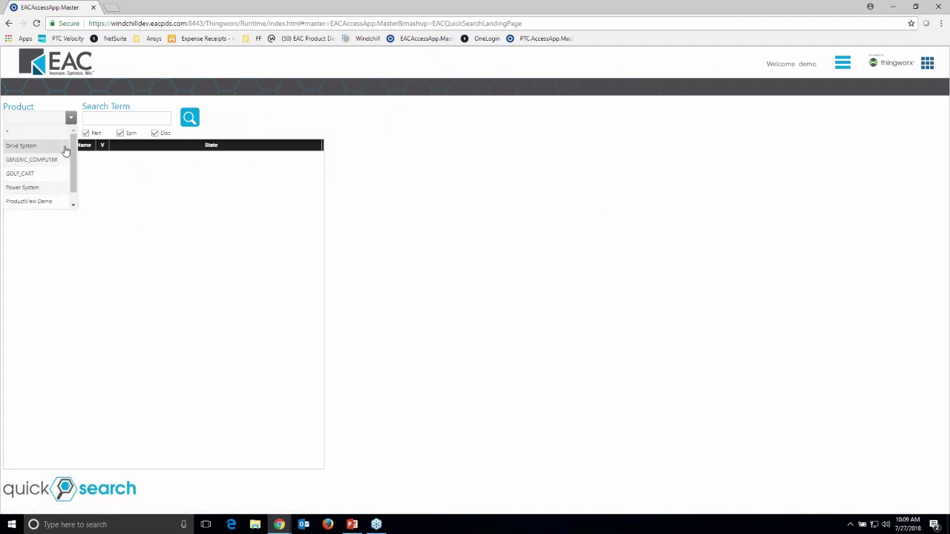
{"action": "left_click", "coordinate": [117, 118]}
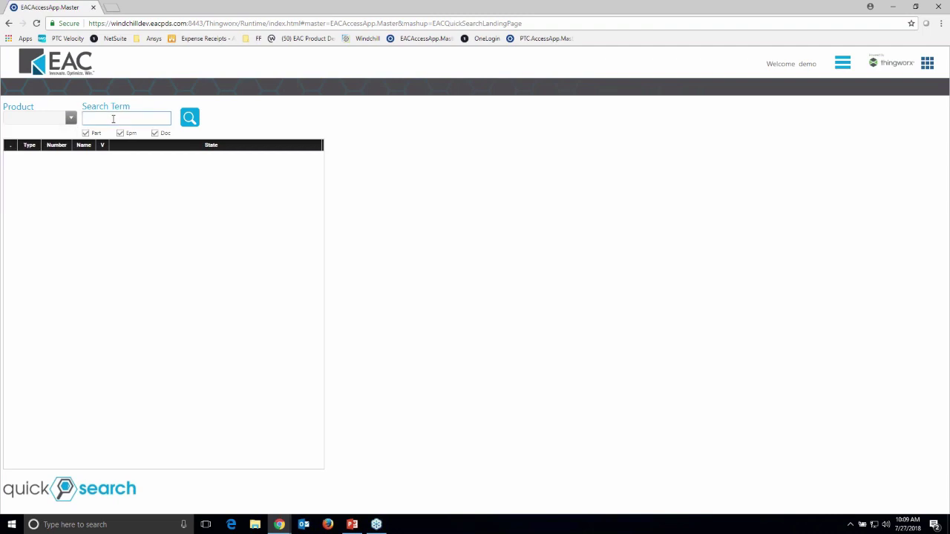
{"action": "left_click", "coordinate": [71, 117]}
{"action": "left_click", "coordinate": [42, 147]}
{"action": "left_click", "coordinate": [108, 117]}
{"action": "key", "text": "Return"}
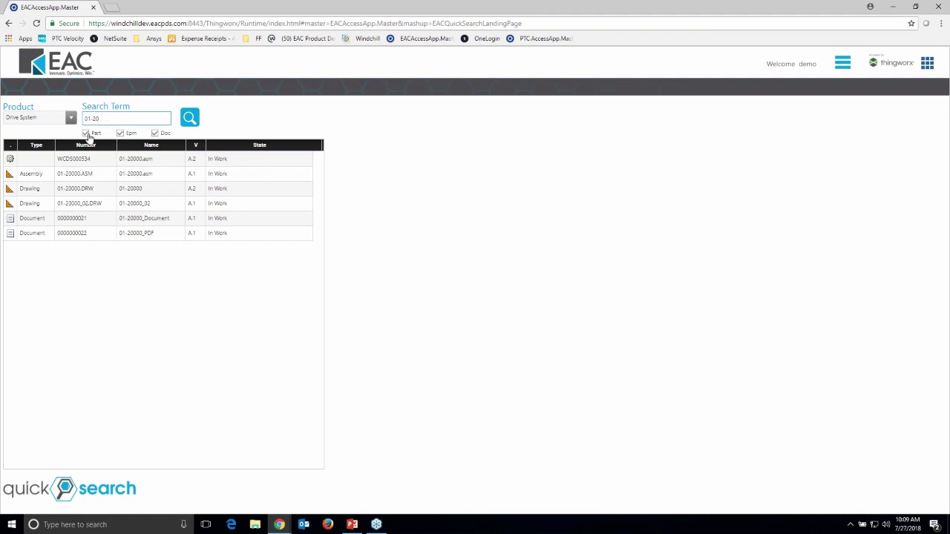
{"action": "left_click", "coordinate": [157, 139]}
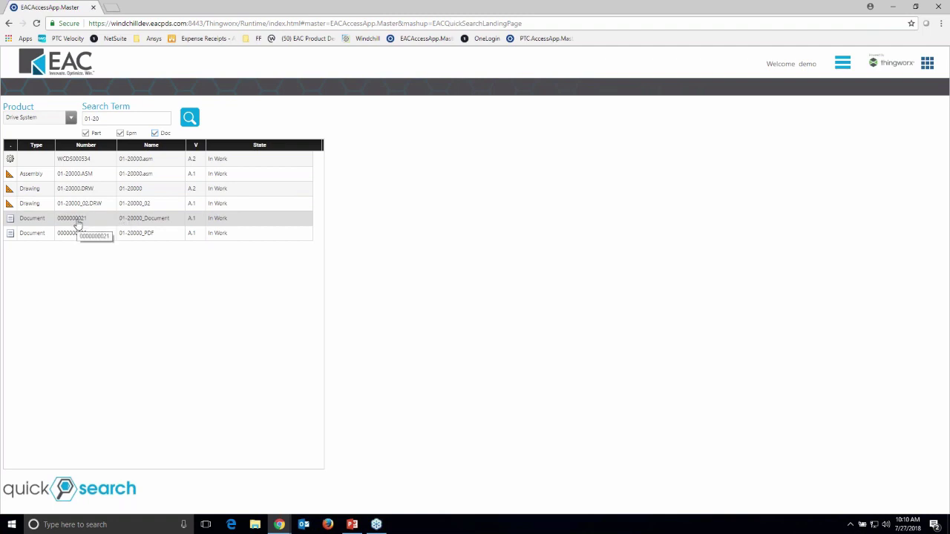
View the 01-20000.ASM assembly's details and keep its iges representation file
{"action": "left_click", "coordinate": [87, 175]}
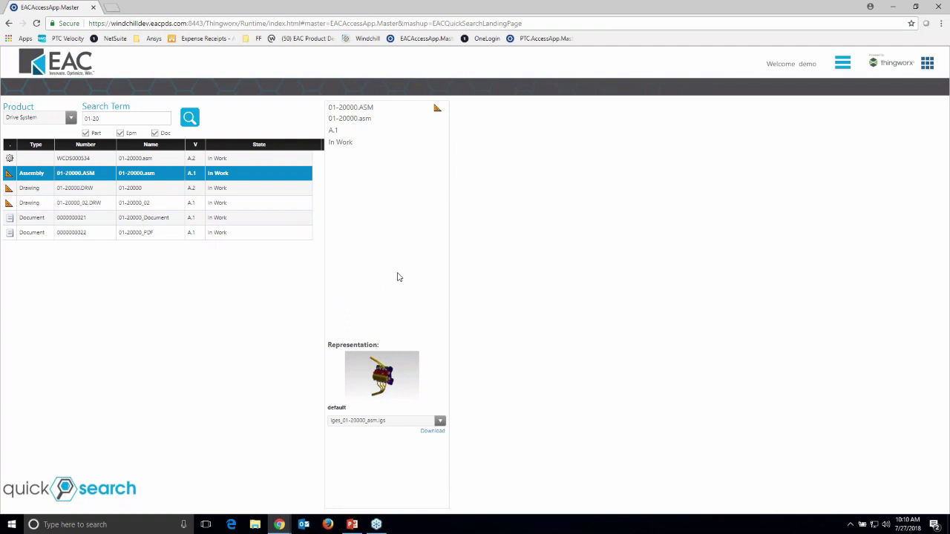
{"action": "left_click", "coordinate": [441, 423]}
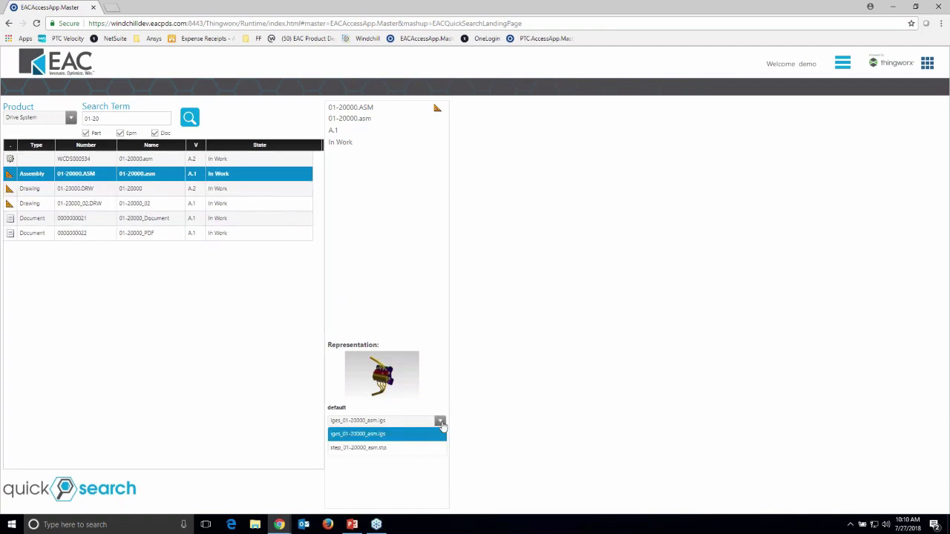
{"action": "left_click", "coordinate": [439, 403]}
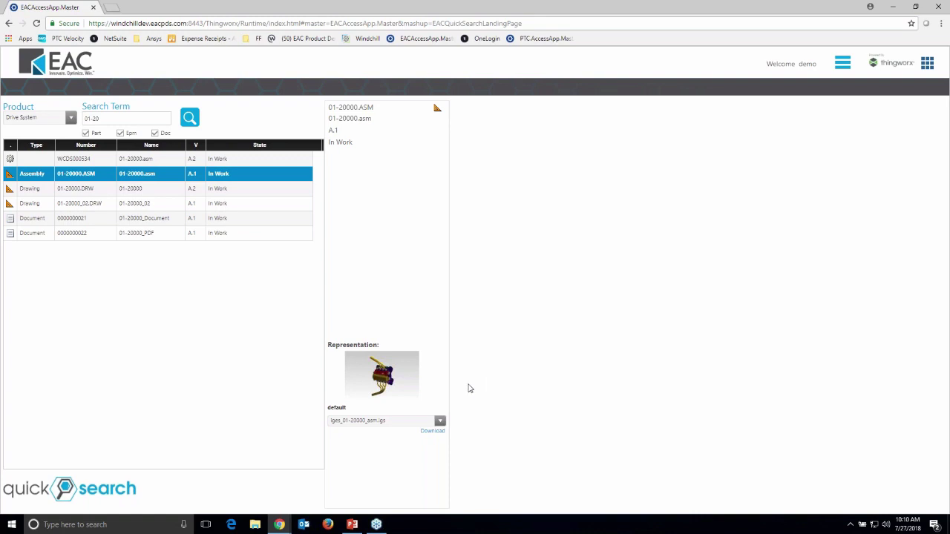
View the 01-20000.DRW drawing's details with its plt representation, then reselect the assembly
{"action": "left_click", "coordinate": [59, 190]}
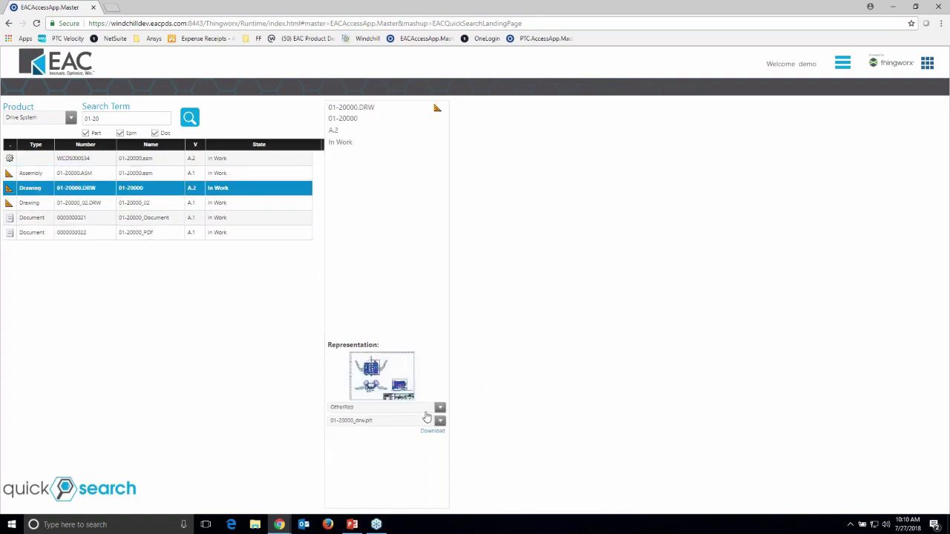
{"action": "left_click", "coordinate": [439, 421]}
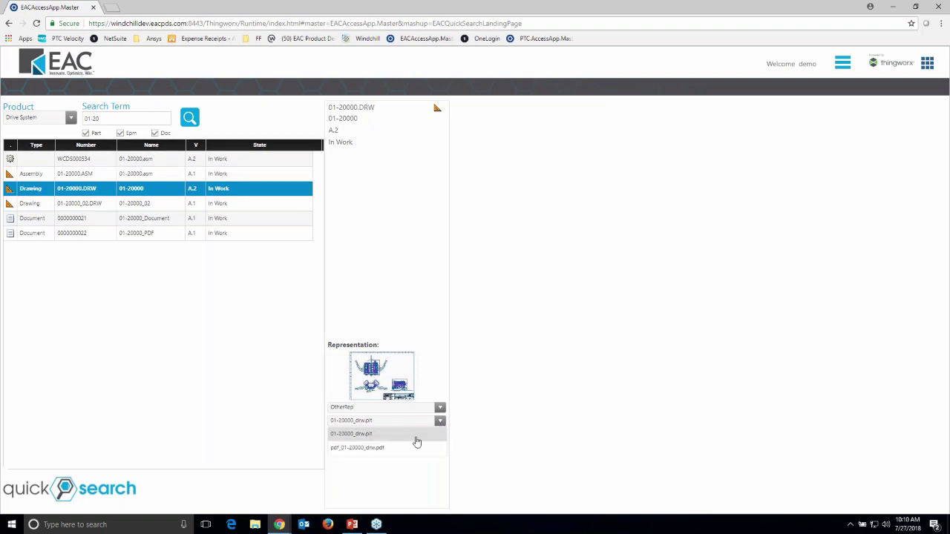
{"action": "left_click", "coordinate": [415, 438]}
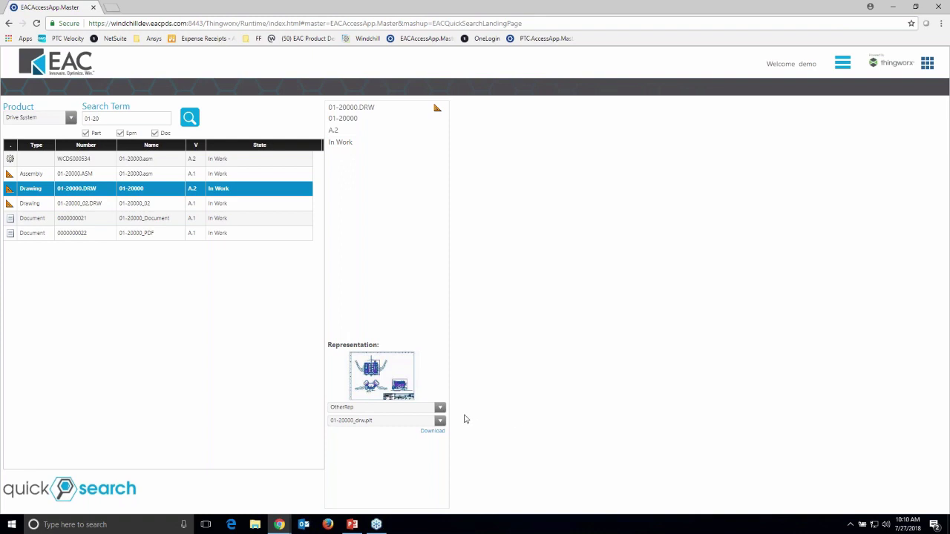
{"action": "left_click", "coordinate": [124, 174]}
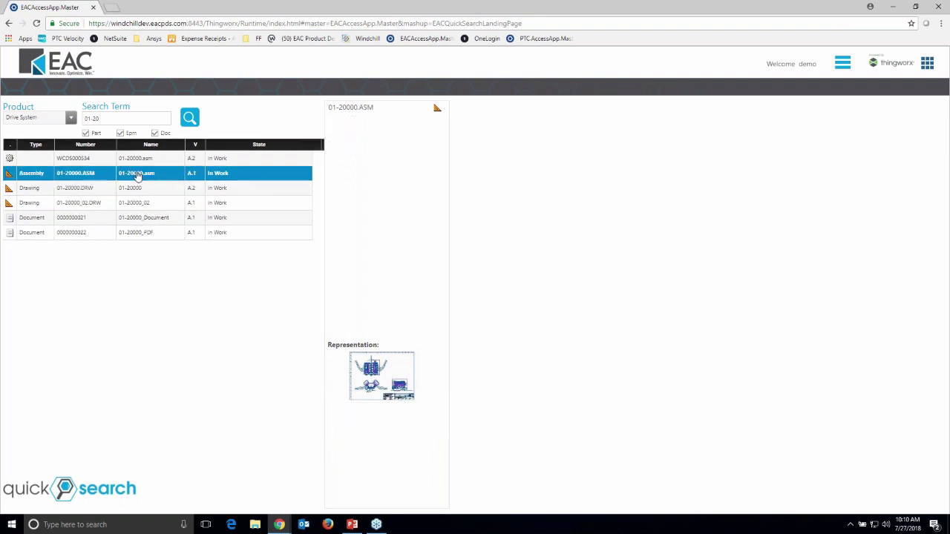
Compare 01-20000.ASM with drawings 01-20000.DRW and 01-20000_02.DRW, then open the assembly in Windchill
{"action": "left_click", "coordinate": [138, 187], "text": "ctrl"}
{"action": "left_click", "coordinate": [141, 203], "text": "ctrl"}
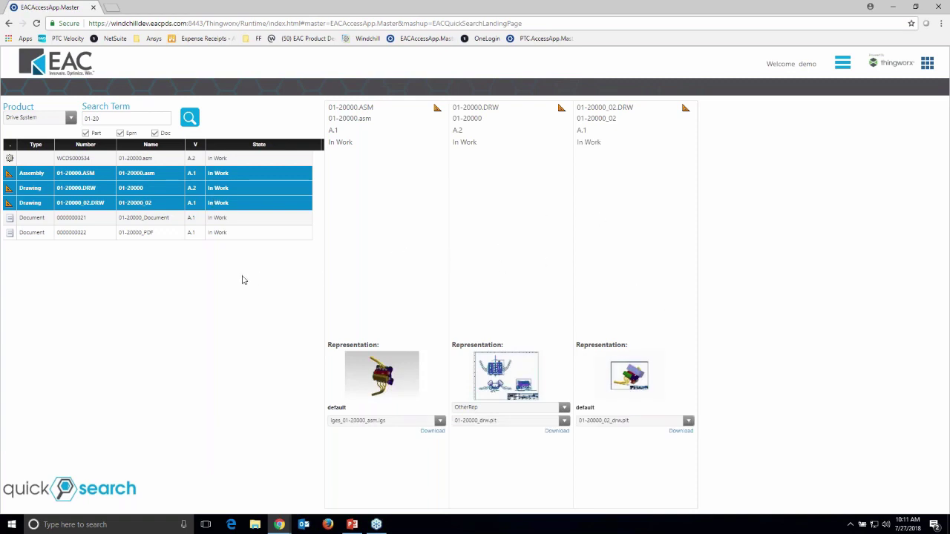
{"action": "left_click", "coordinate": [87, 176]}
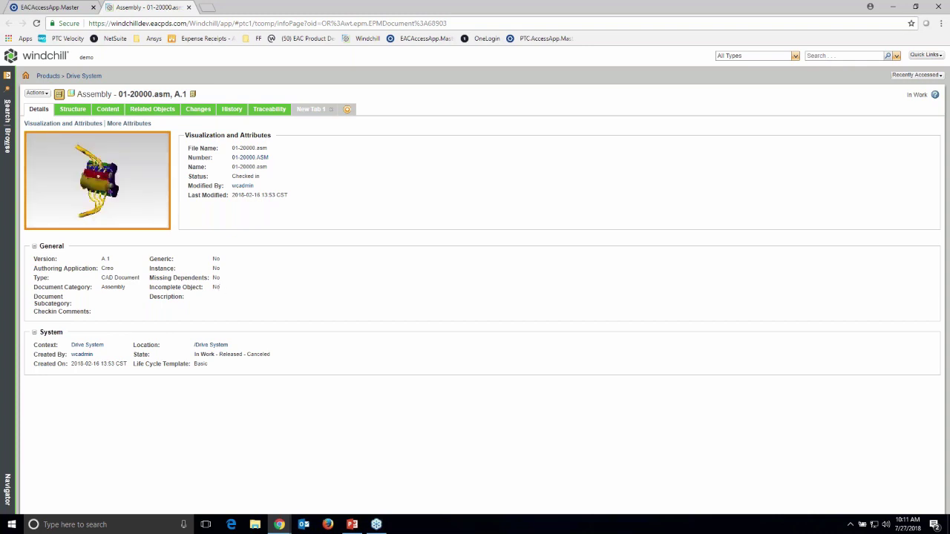
Check 01-20000.asm's Related Objects, Changes and History in Windchill, then close its page
{"action": "left_click", "coordinate": [163, 111]}
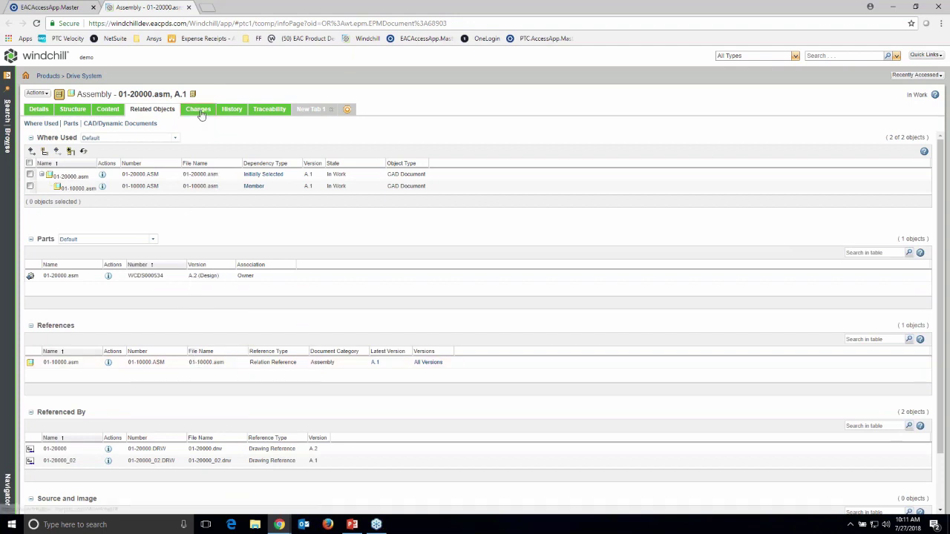
{"action": "left_click", "coordinate": [199, 110]}
{"action": "left_click", "coordinate": [230, 110]}
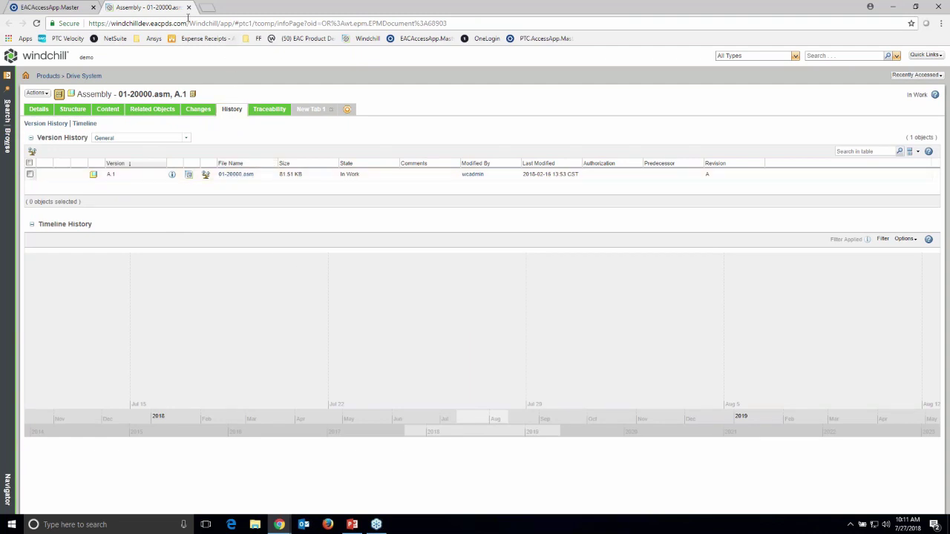
{"action": "left_click", "coordinate": [188, 7]}
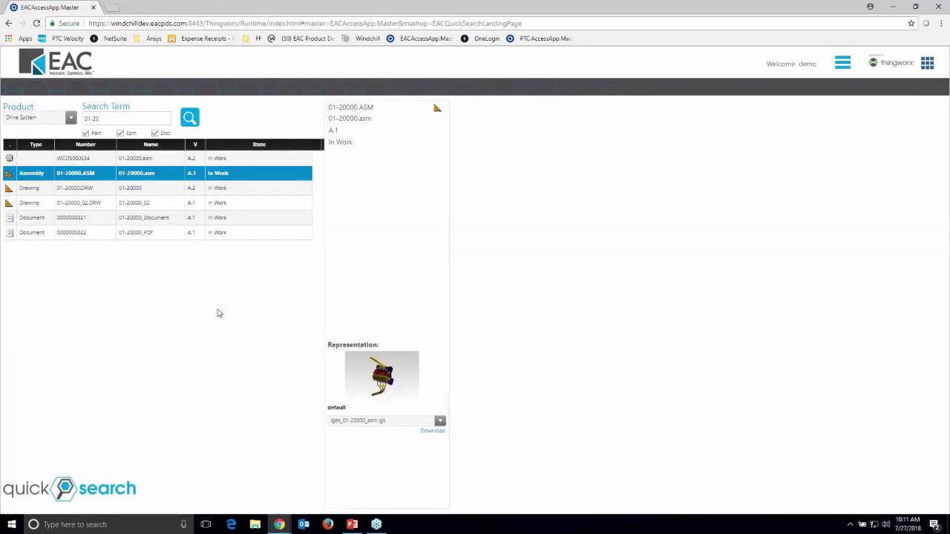
{"action": "left_click", "coordinate": [145, 224]}
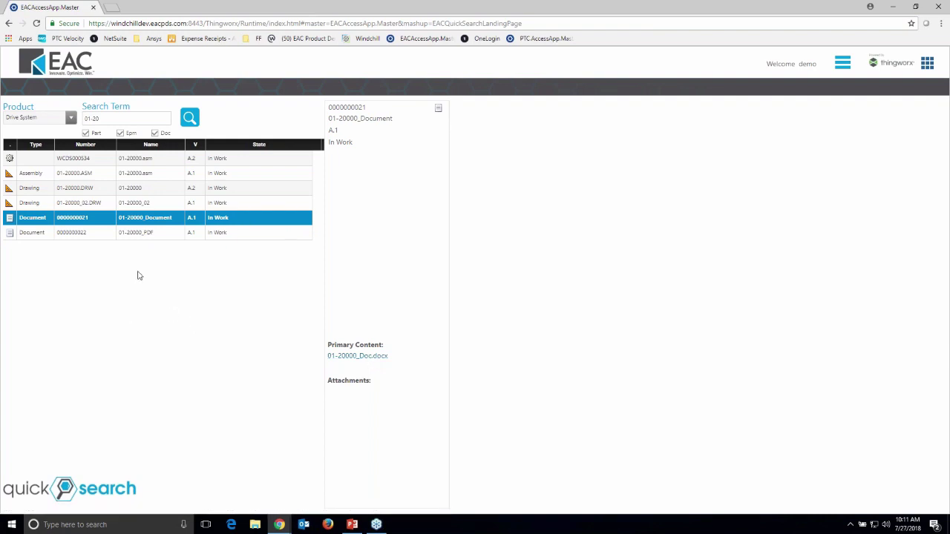
{"action": "left_click", "coordinate": [70, 61]}
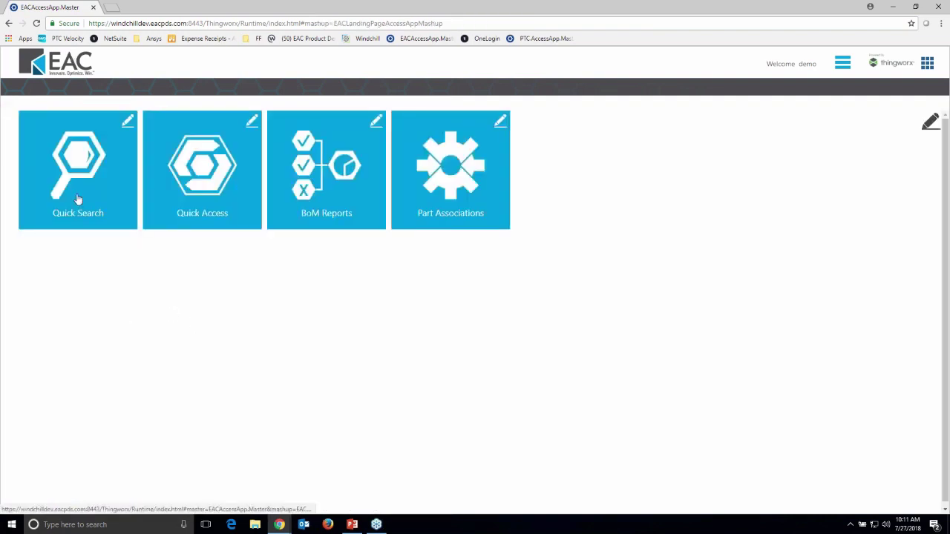
Launch Quick Access from the landing-page app tiles
{"action": "left_click", "coordinate": [229, 186]}
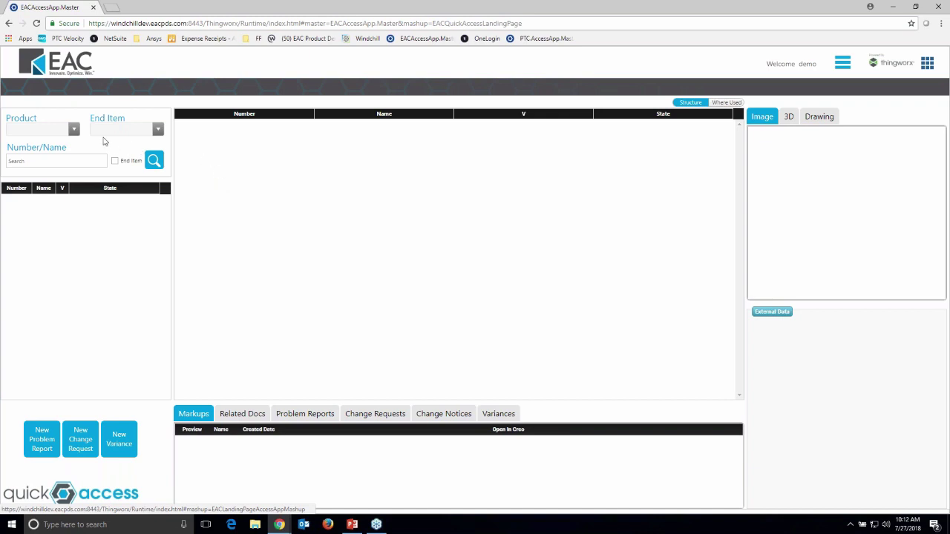
Load Drive System end item WCDS000534 and show the 01-20000.asm image, stock, cost and markups
{"action": "left_click", "coordinate": [73, 130]}
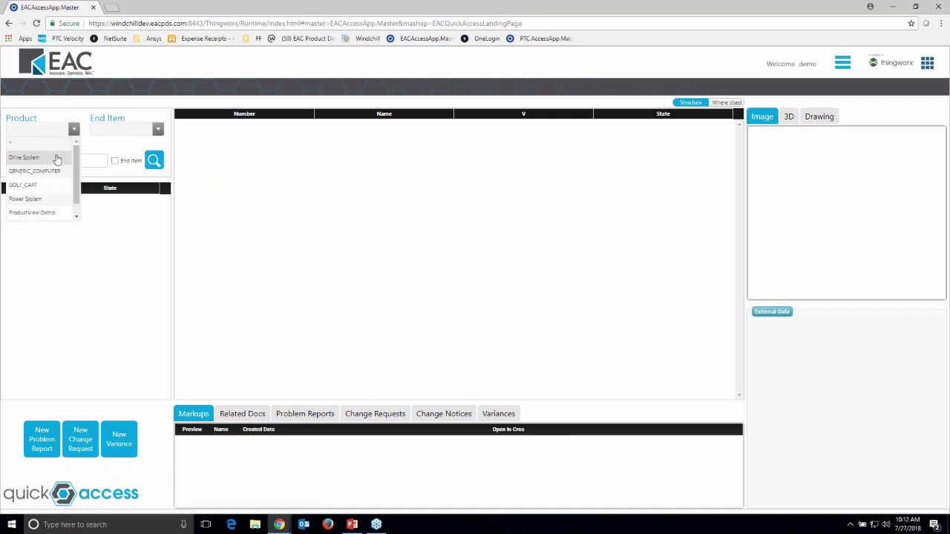
{"action": "left_click", "coordinate": [57, 159]}
{"action": "left_click", "coordinate": [133, 135]}
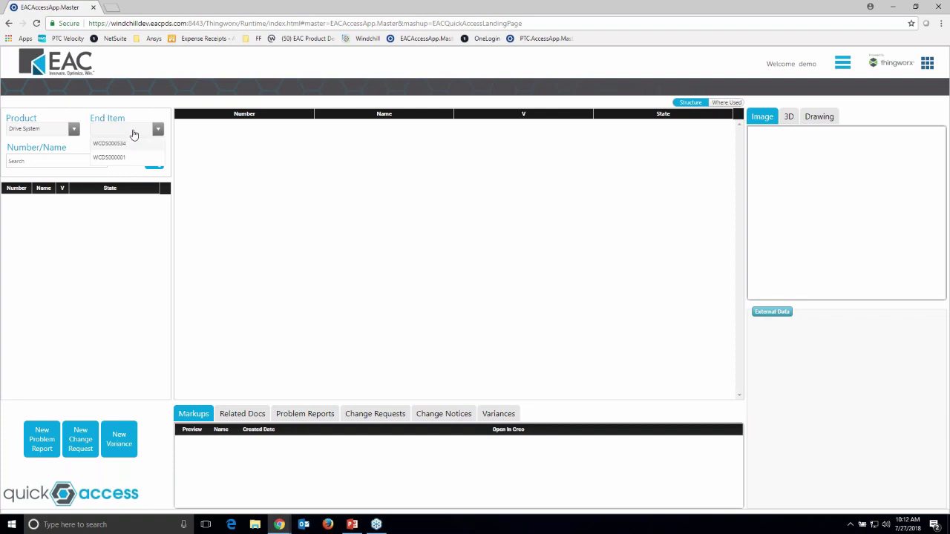
{"action": "left_click", "coordinate": [127, 143]}
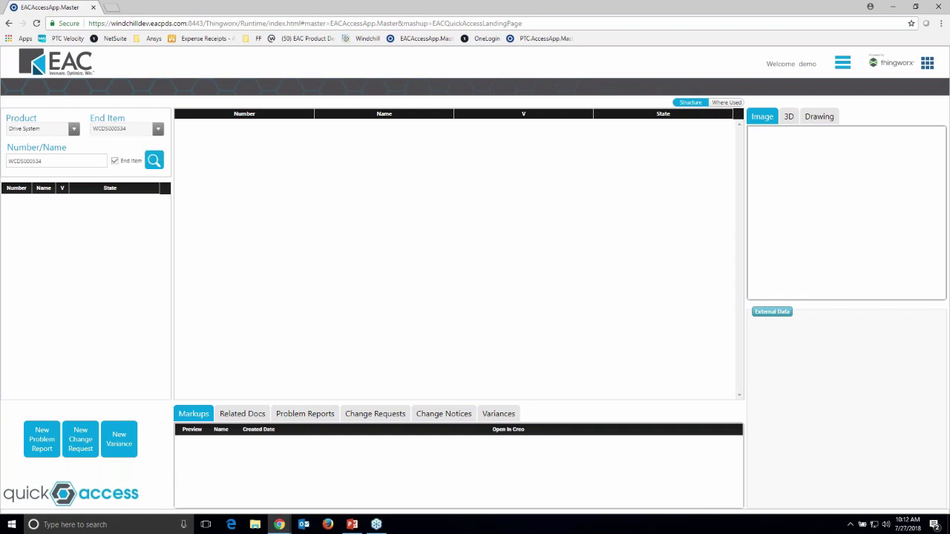
{"action": "left_click", "coordinate": [152, 163]}
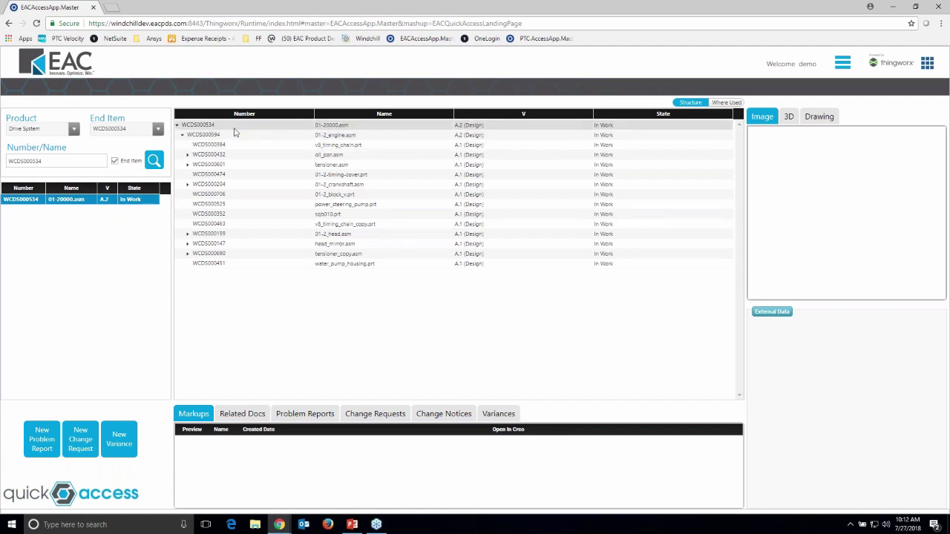
{"action": "left_click", "coordinate": [296, 127]}
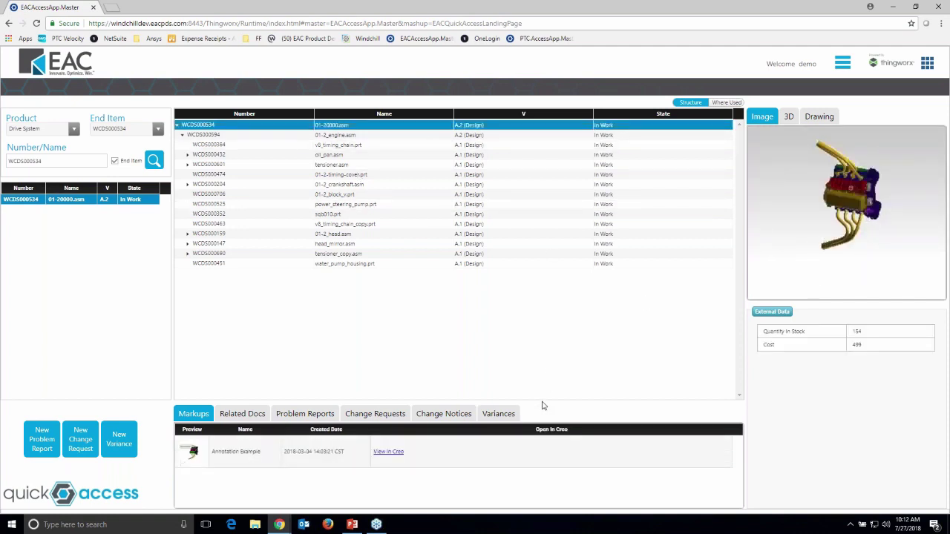
Browse the assembly's documents and markups, briefly checking the v8_timing_chain.prt part's details
{"action": "left_click", "coordinate": [241, 414]}
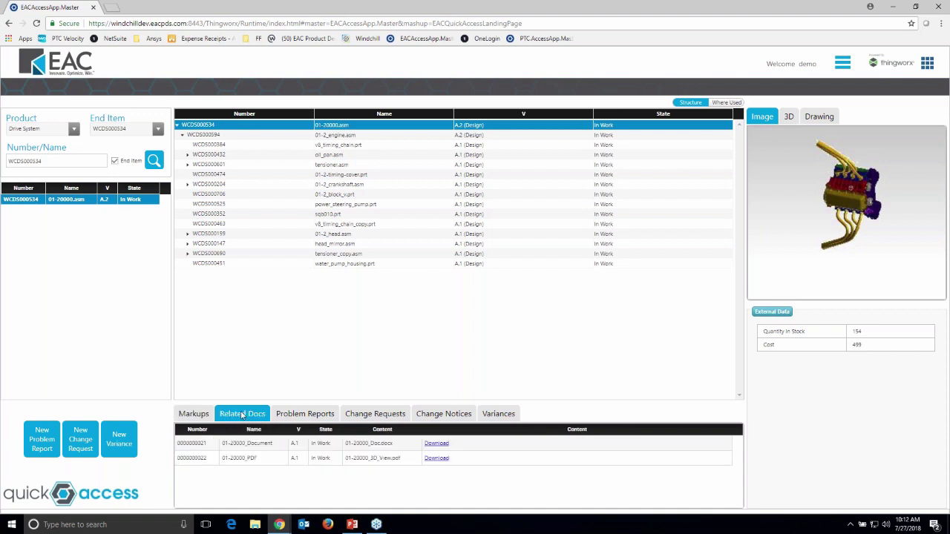
{"action": "left_click", "coordinate": [202, 416]}
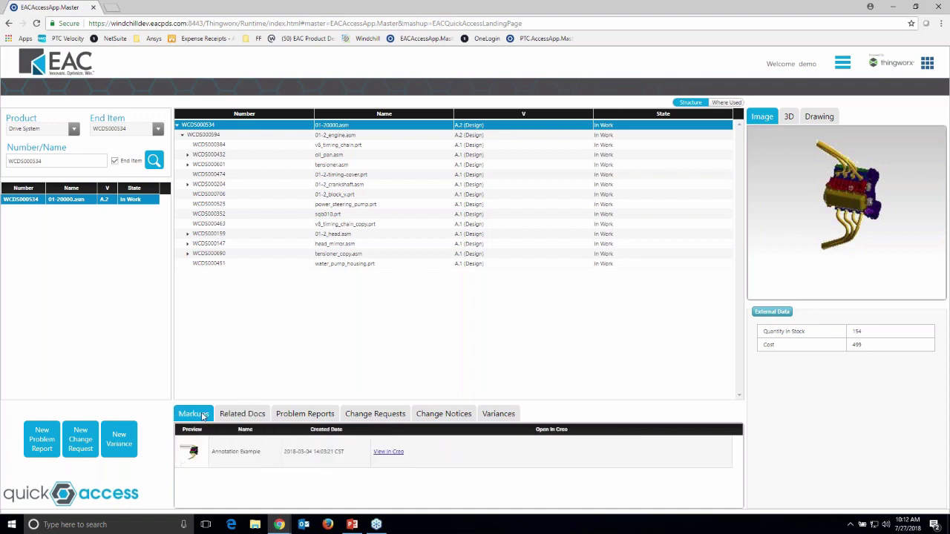
{"action": "left_click", "coordinate": [236, 145]}
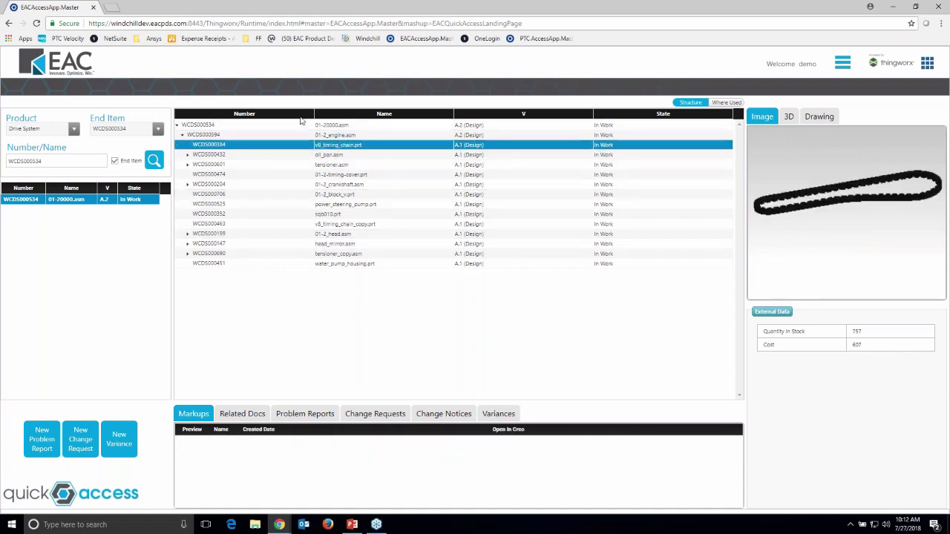
{"action": "left_click", "coordinate": [326, 125]}
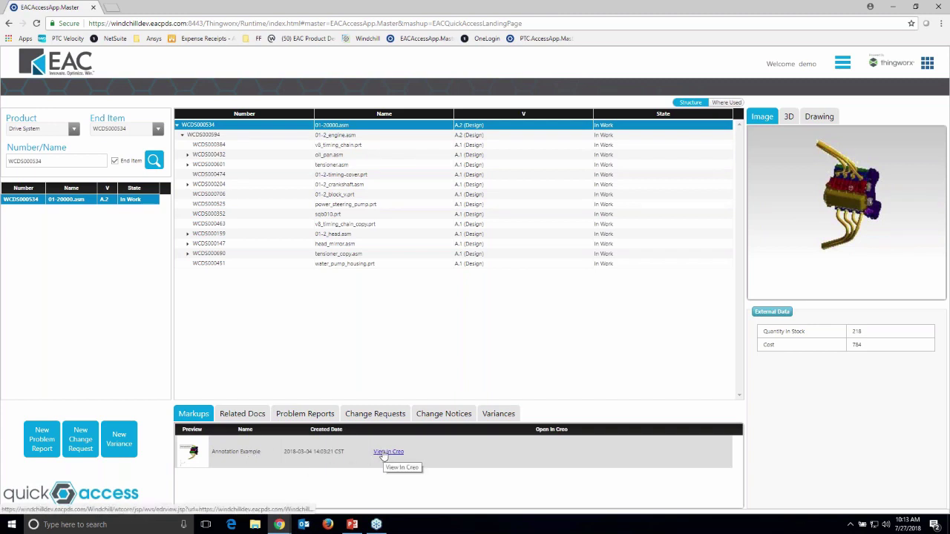
{"action": "left_click", "coordinate": [254, 414]}
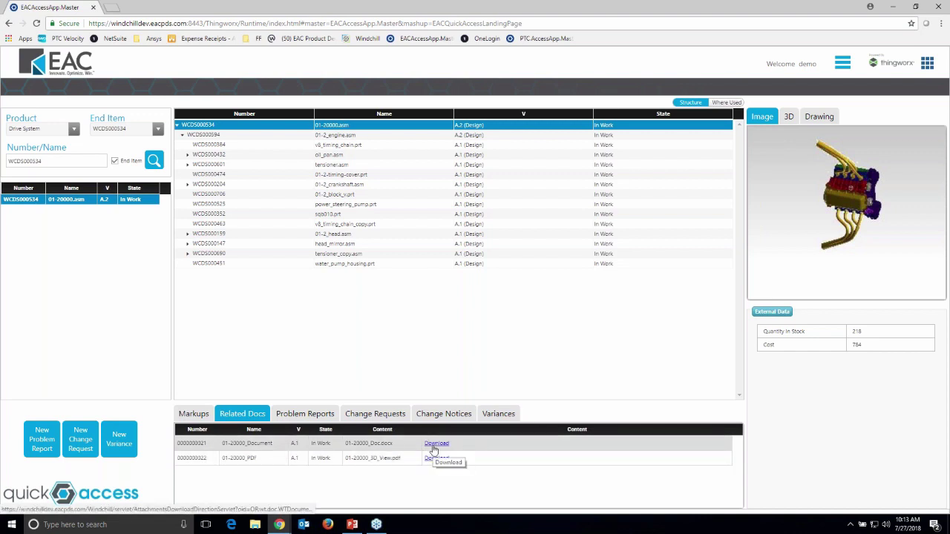
Step through the assembly's problem reports, change requests, change notices and variances, ending on Markups
{"action": "left_click", "coordinate": [310, 417]}
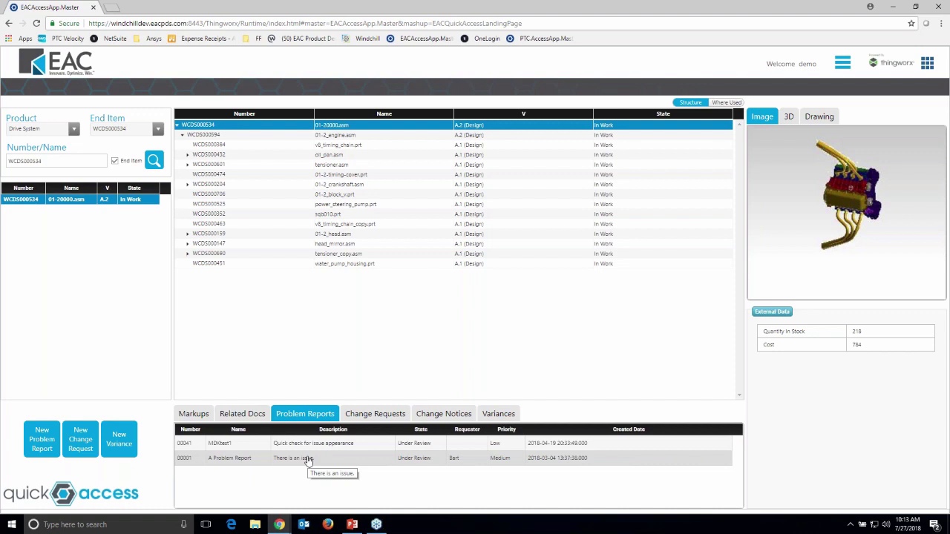
{"action": "left_click", "coordinate": [361, 420]}
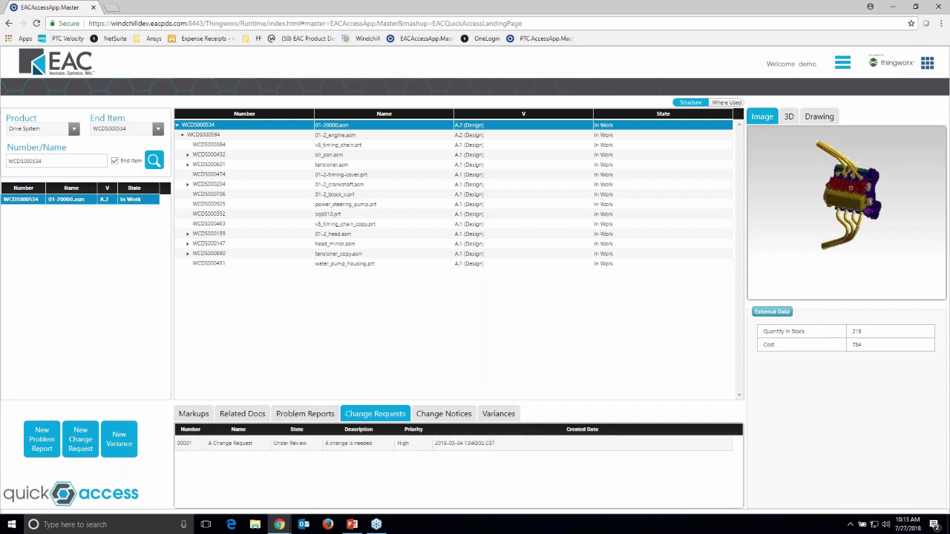
{"action": "left_click", "coordinate": [444, 418]}
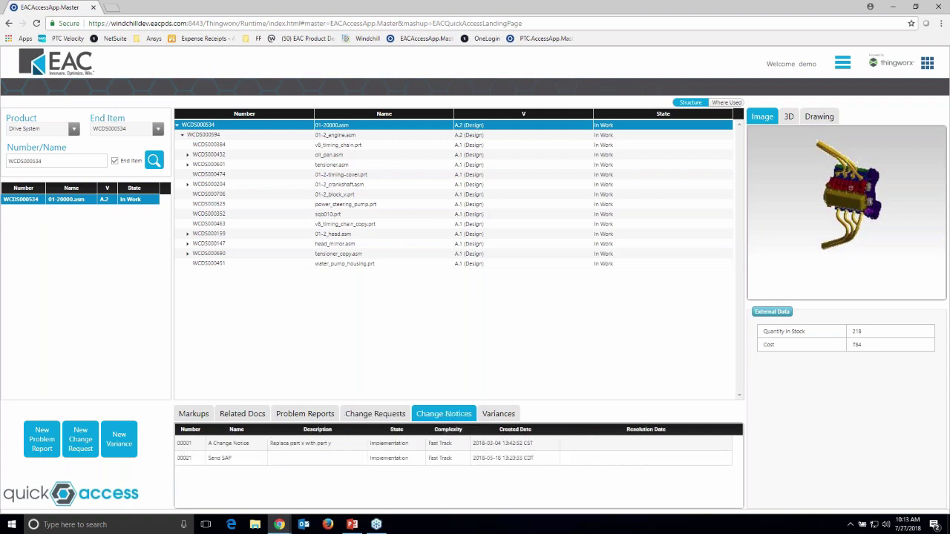
{"action": "left_click", "coordinate": [496, 418]}
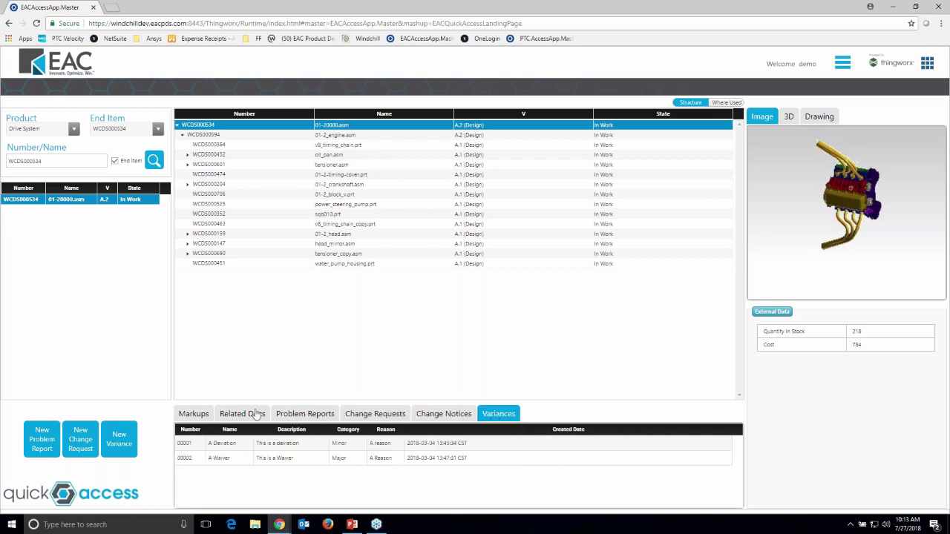
{"action": "left_click", "coordinate": [188, 415]}
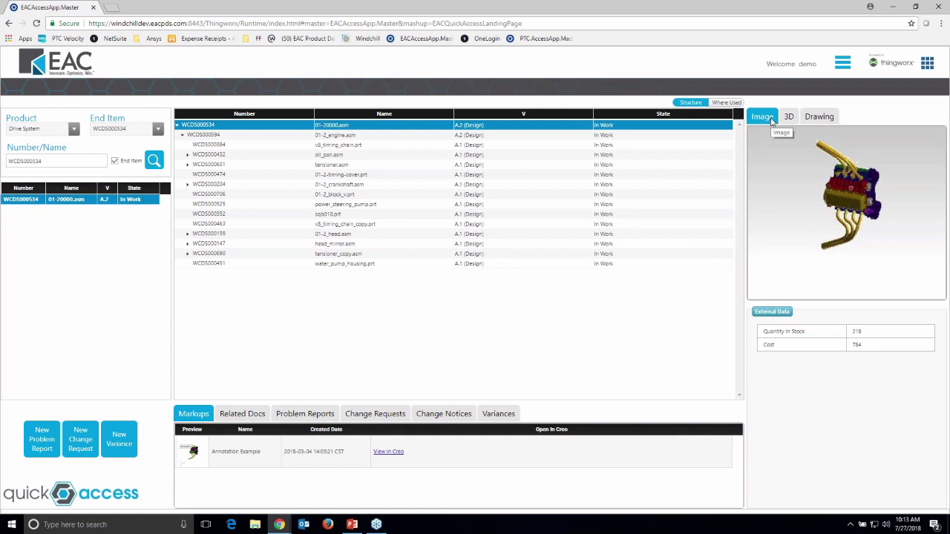
Show the assembly's 2-D drawing, previewing 01-20000_02.DRW before returning to 01-20000.DRW
{"action": "left_click", "coordinate": [826, 119]}
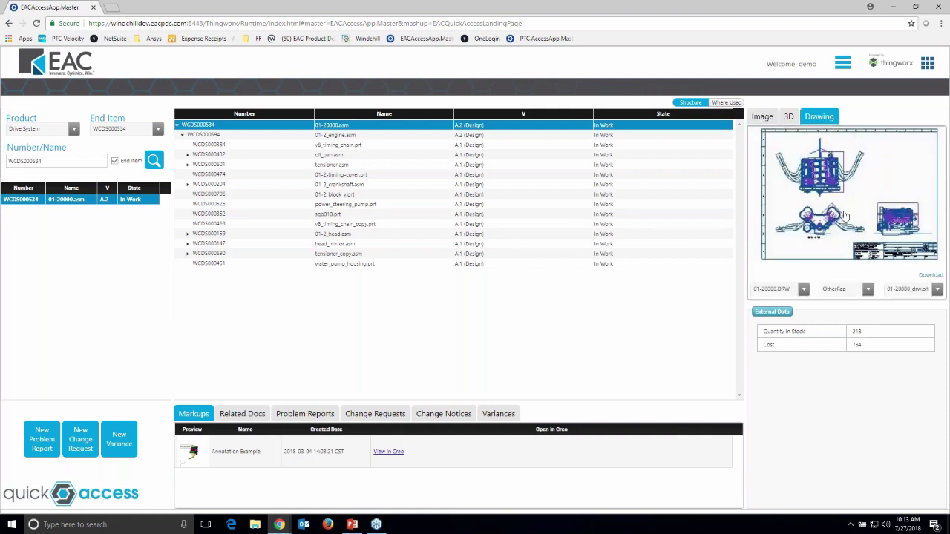
{"action": "left_click", "coordinate": [802, 289]}
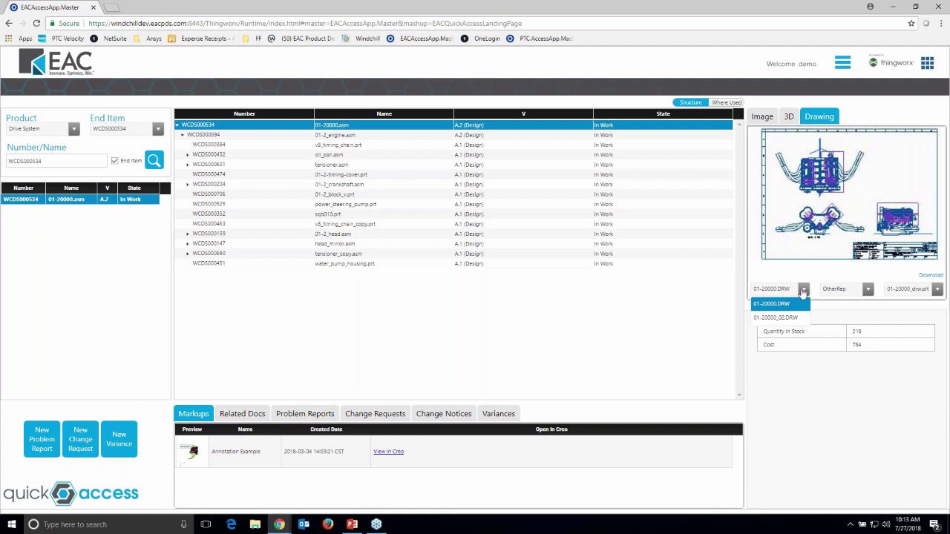
{"action": "left_click", "coordinate": [786, 318]}
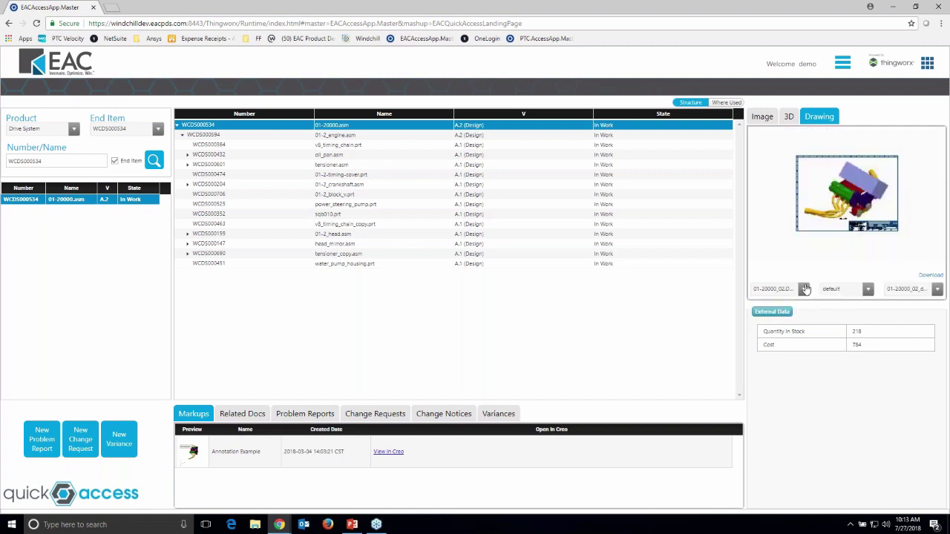
{"action": "left_click", "coordinate": [803, 290]}
{"action": "left_click", "coordinate": [787, 313]}
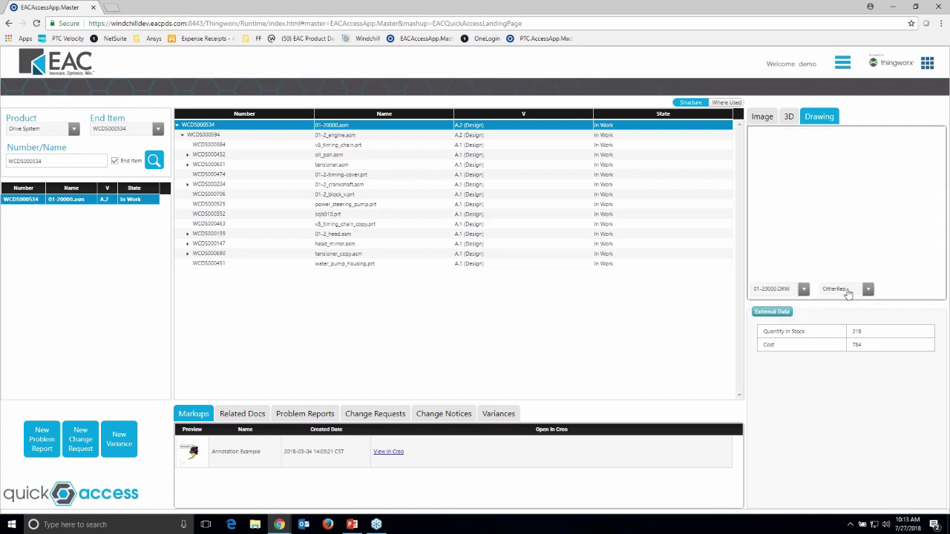
Keep OtherRep as the drawing representation and 01-20000_drw.plt as the output file
{"action": "left_click", "coordinate": [869, 290]}
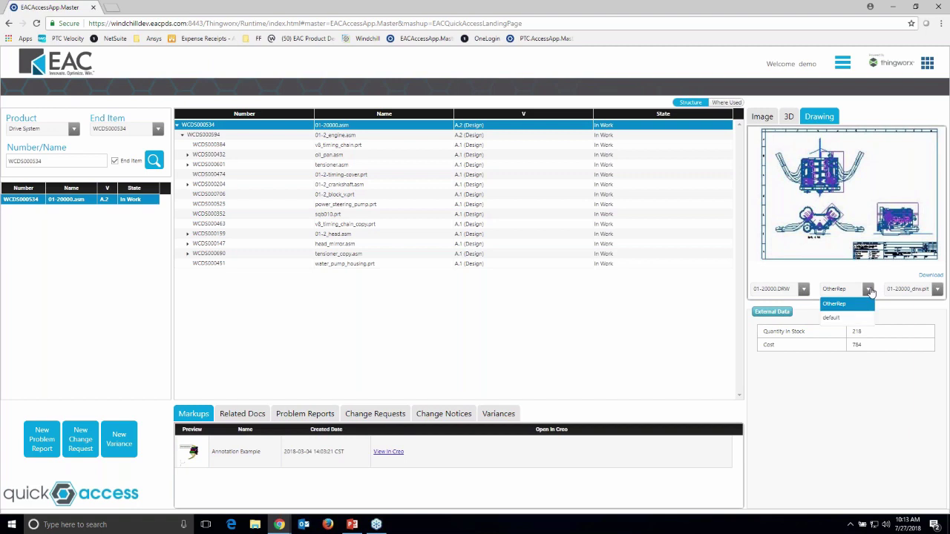
{"action": "left_click", "coordinate": [877, 280]}
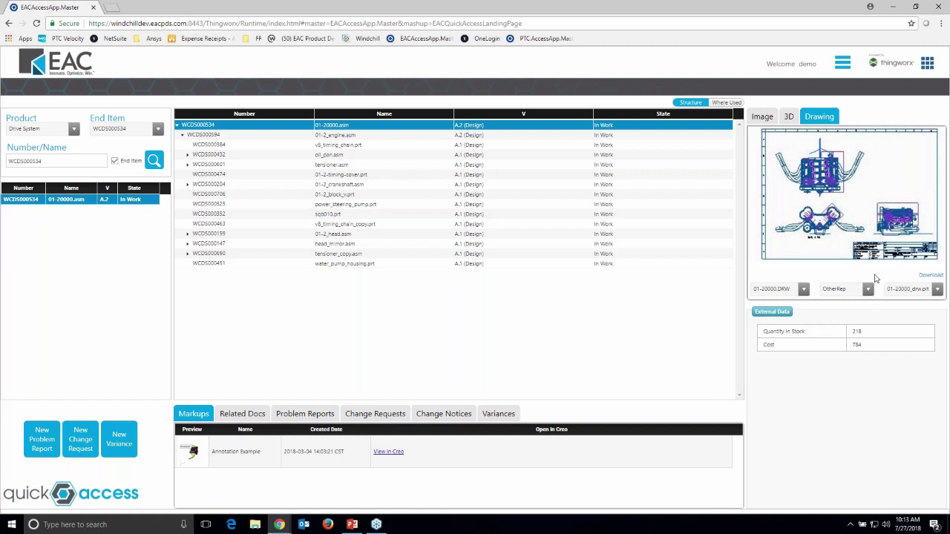
{"action": "left_click", "coordinate": [938, 289]}
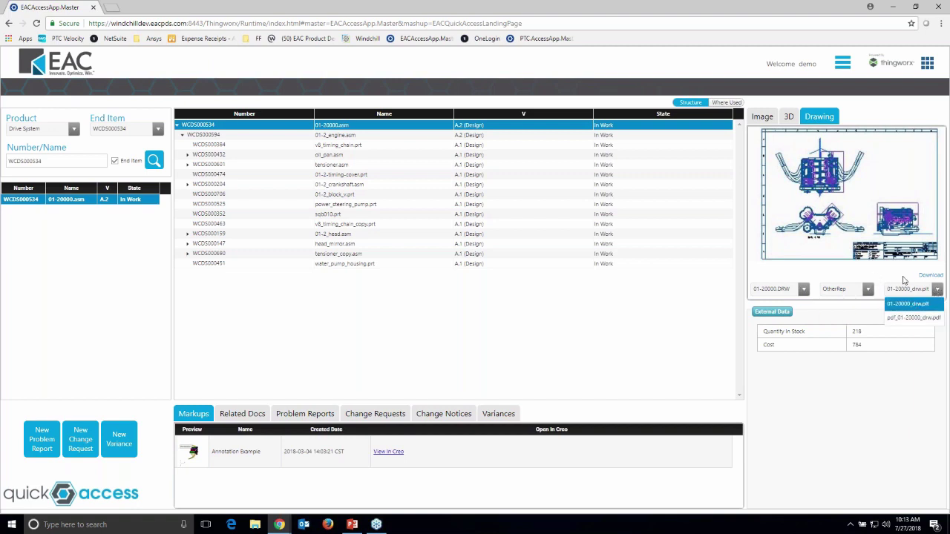
{"action": "left_click", "coordinate": [903, 279]}
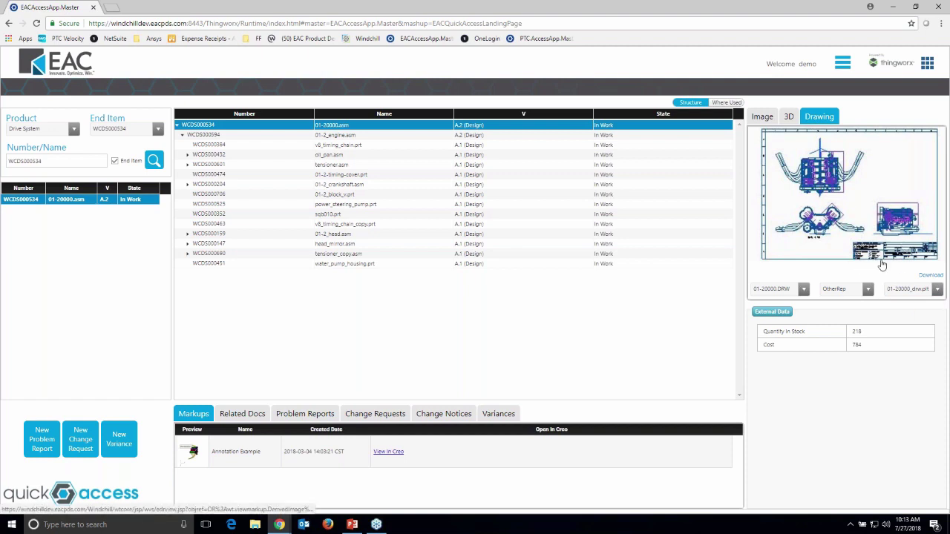
{"action": "left_click", "coordinate": [736, 104]}
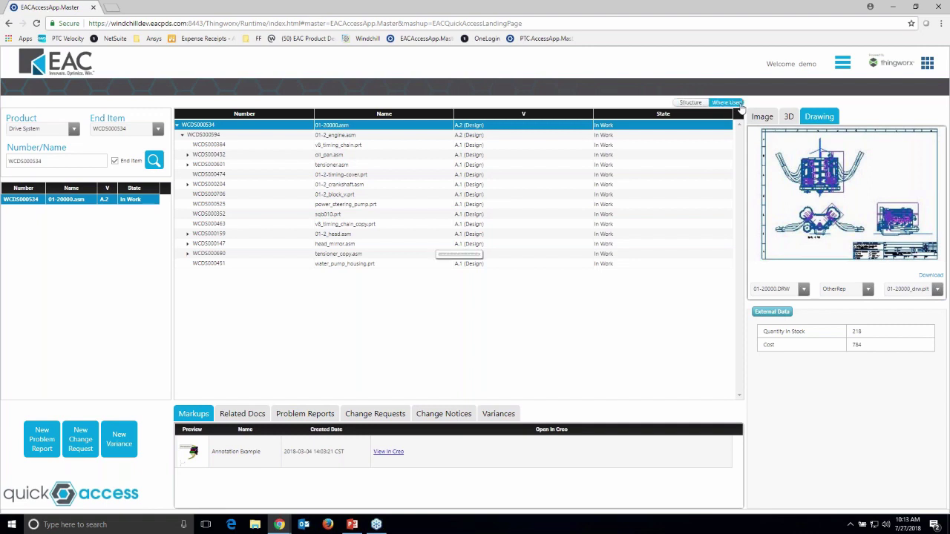
{"action": "left_click", "coordinate": [700, 104]}
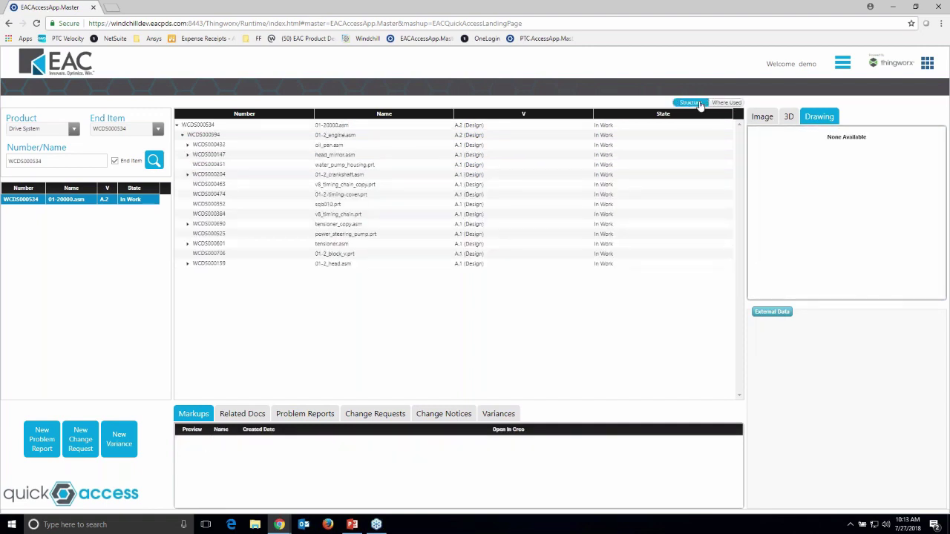
{"action": "left_click", "coordinate": [388, 127]}
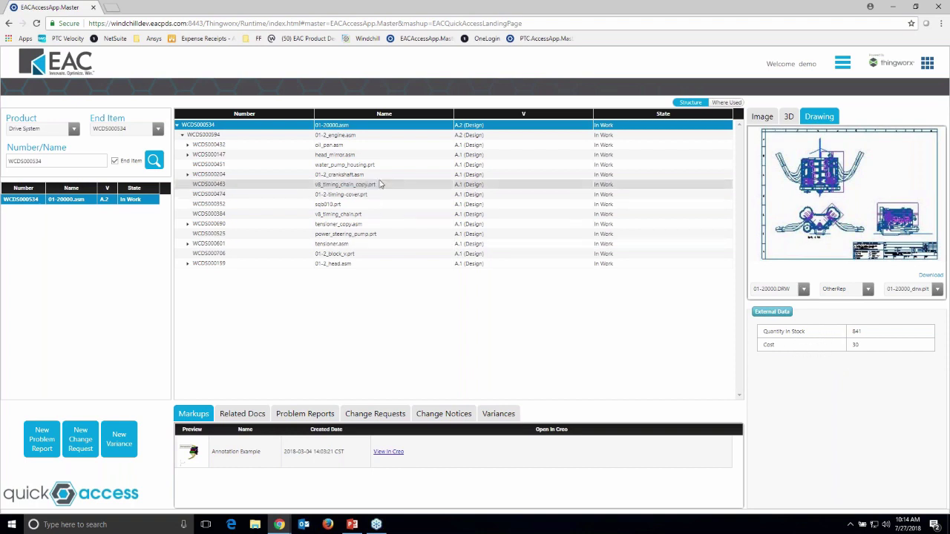
{"action": "left_click", "coordinate": [374, 145]}
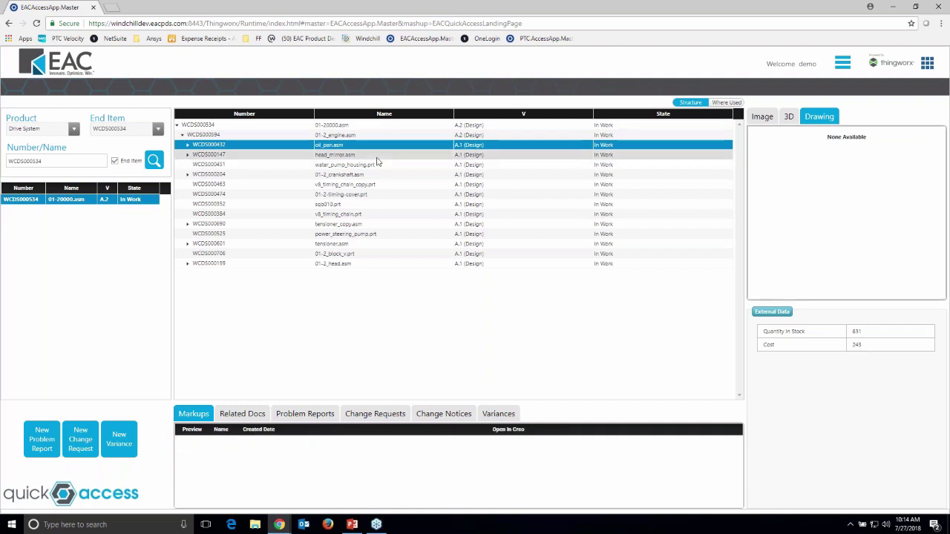
{"action": "left_click", "coordinate": [368, 156]}
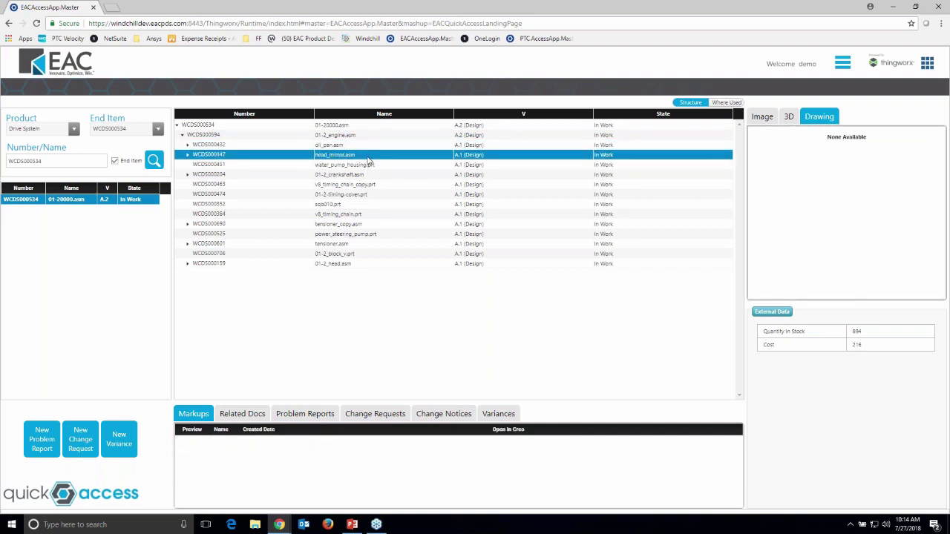
{"action": "left_click", "coordinate": [363, 166]}
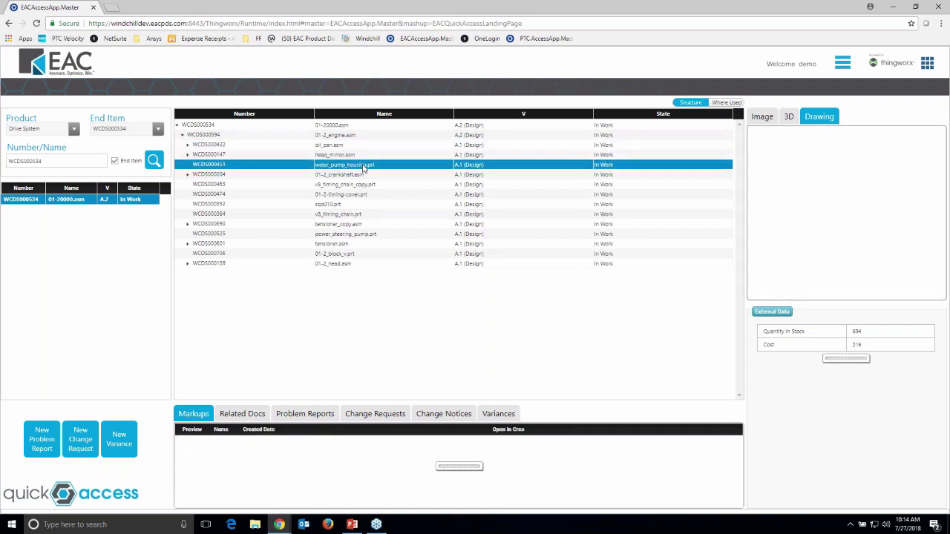
{"action": "left_click", "coordinate": [364, 177]}
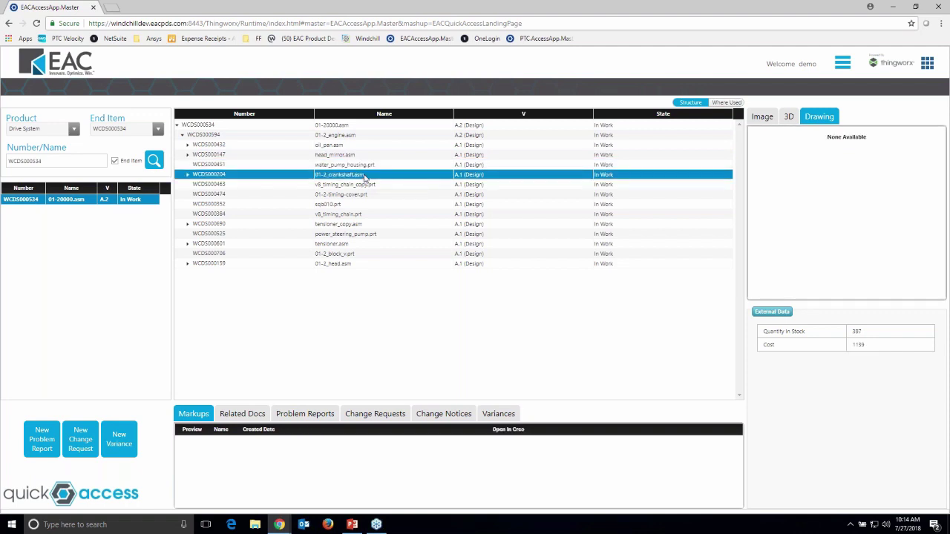
{"action": "left_click", "coordinate": [365, 186]}
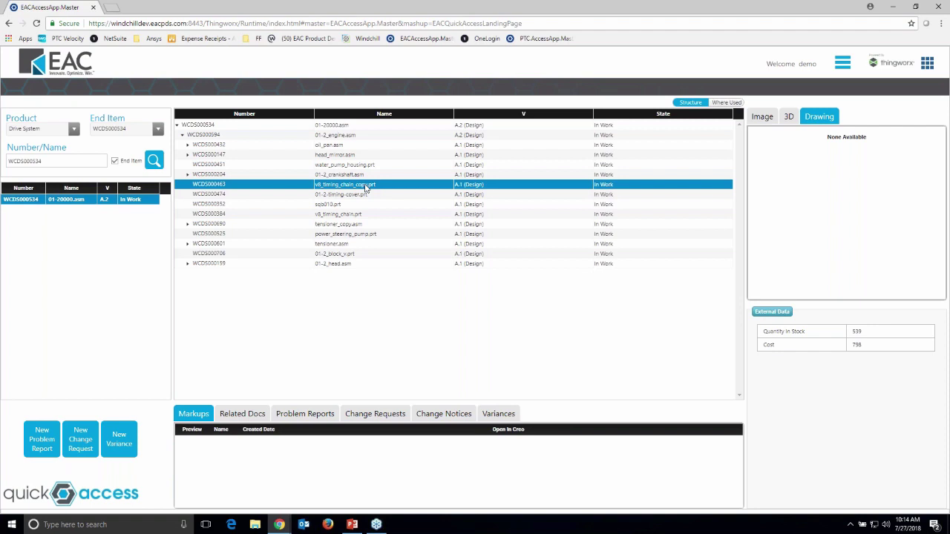
{"action": "left_click", "coordinate": [362, 126]}
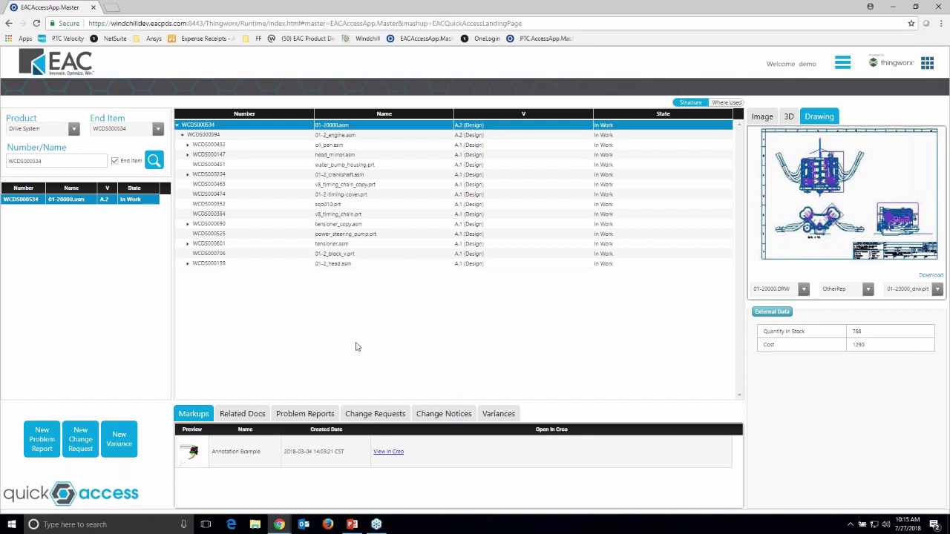
{"action": "left_click", "coordinate": [35, 443]}
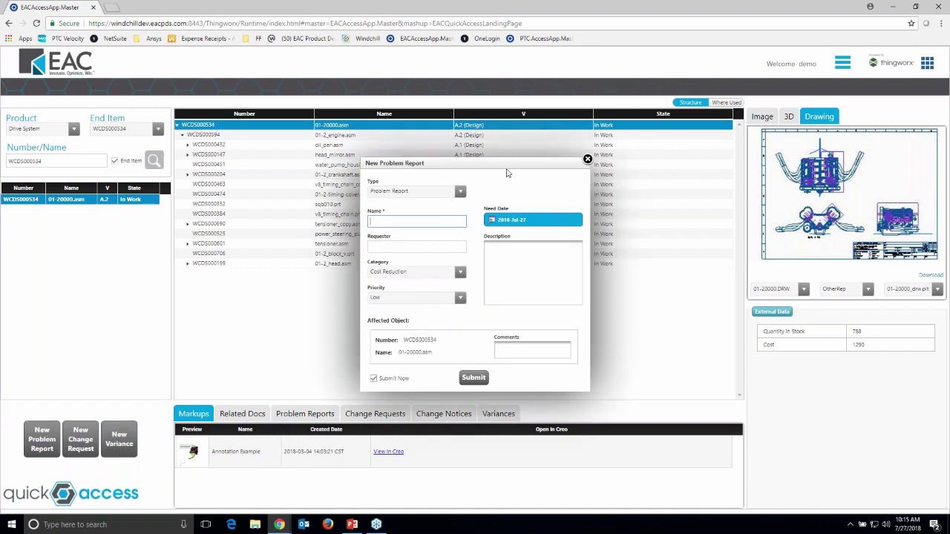
{"action": "left_click_drag", "start_coordinate": [506, 173], "coordinate": [437, 154]}
{"action": "left_click", "coordinate": [391, 174]}
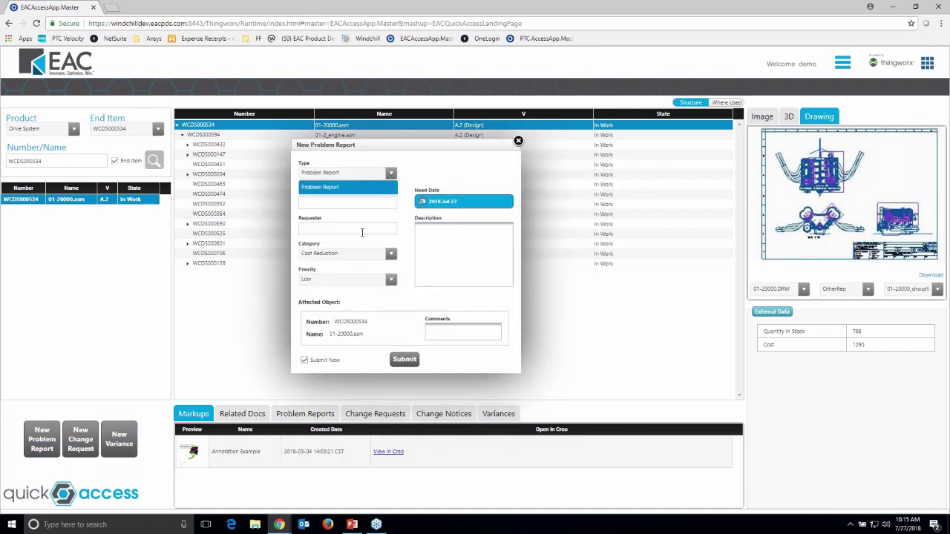
{"action": "left_click", "coordinate": [391, 255]}
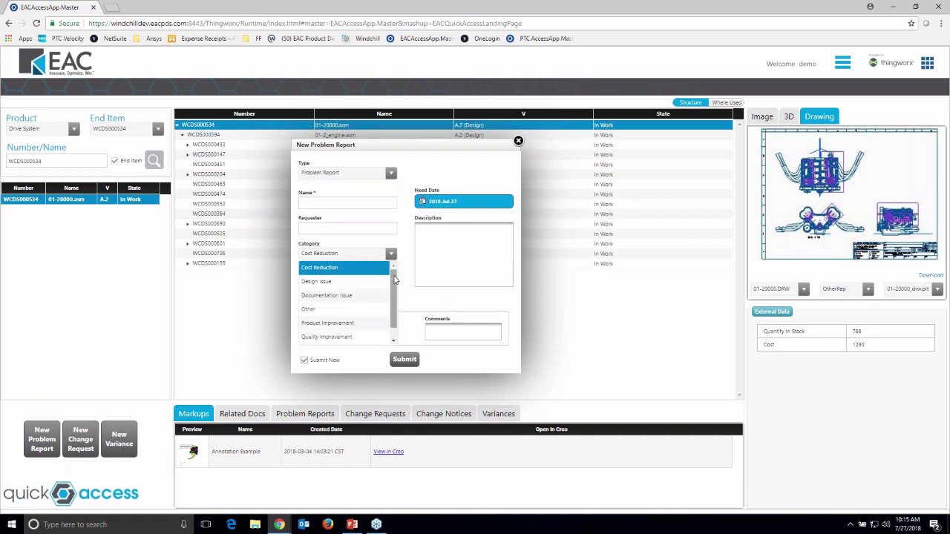
{"action": "scroll", "coordinate": [396, 296], "scroll_direction": "down", "scroll_amount": 2}
{"action": "scroll", "coordinate": [396, 293], "scroll_direction": "up", "scroll_amount": 2}
{"action": "left_click", "coordinate": [406, 248]}
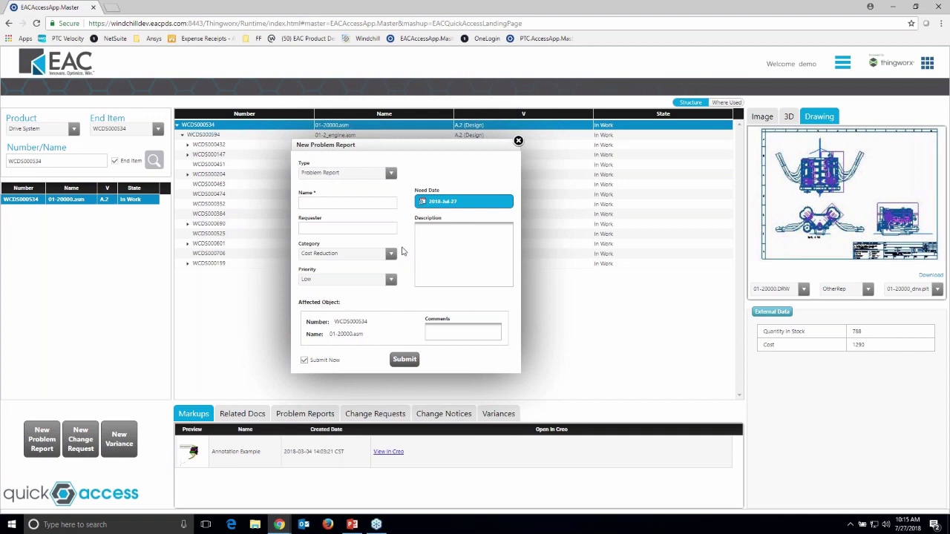
{"action": "left_click", "coordinate": [517, 141]}
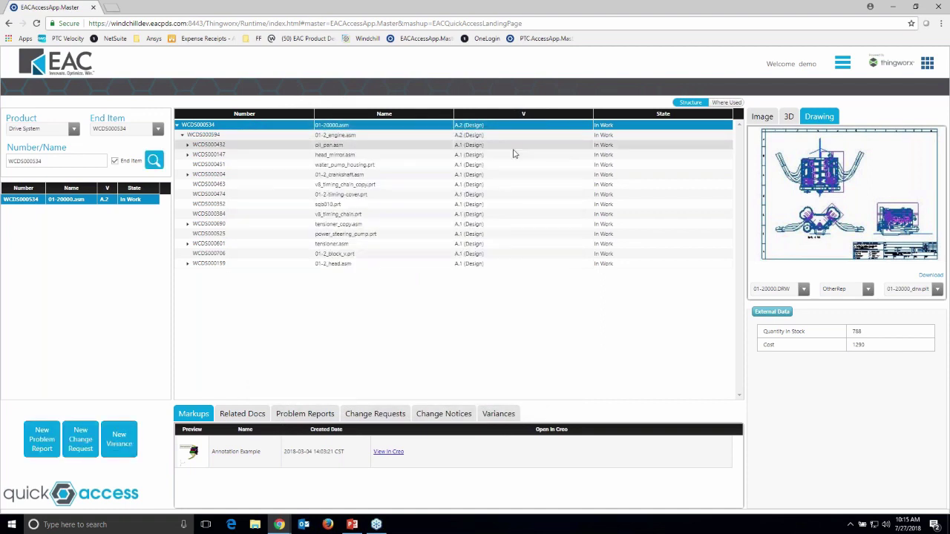
{"action": "left_click", "coordinate": [75, 440]}
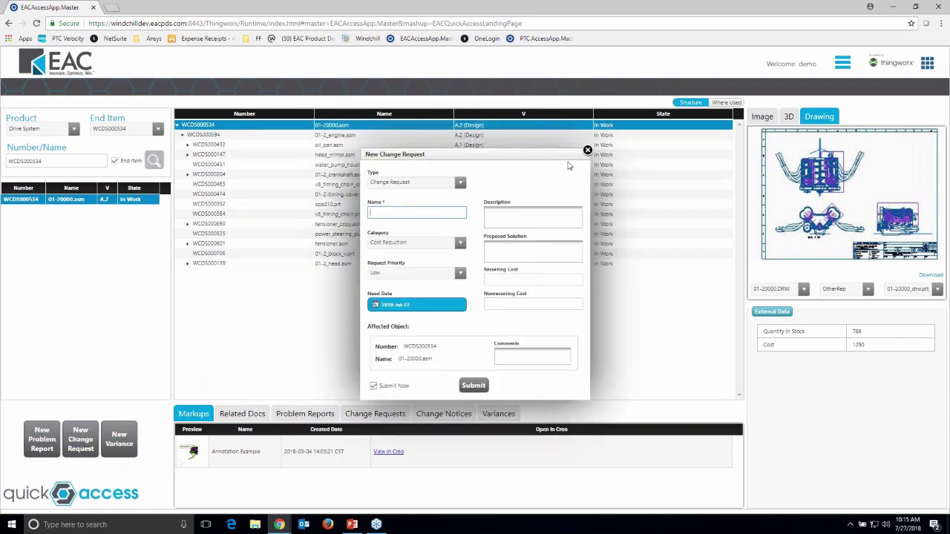
{"action": "left_click", "coordinate": [587, 151]}
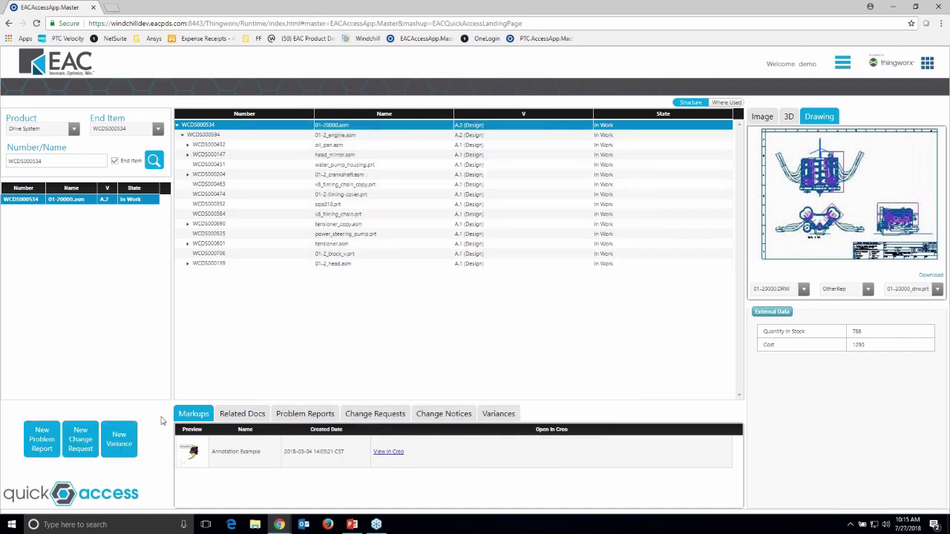
{"action": "left_click", "coordinate": [117, 444]}
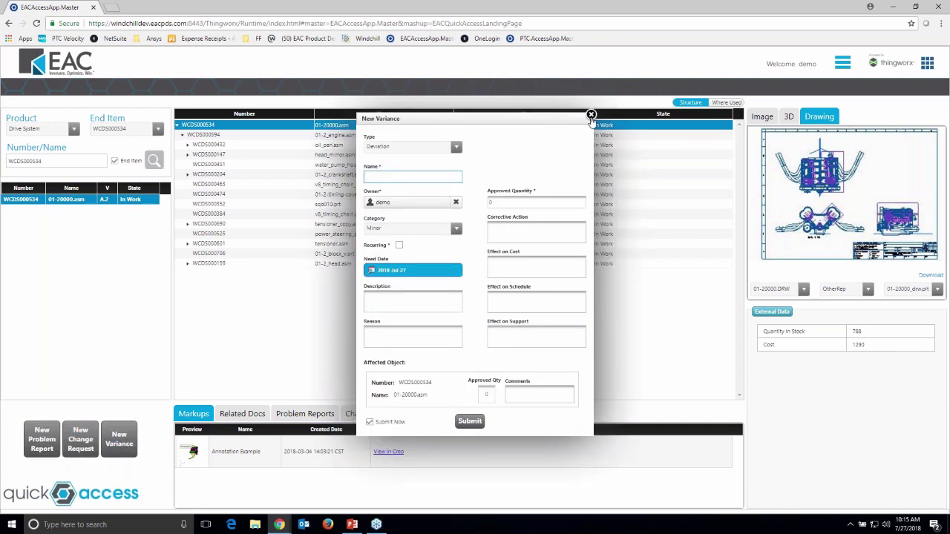
{"action": "left_click", "coordinate": [591, 114]}
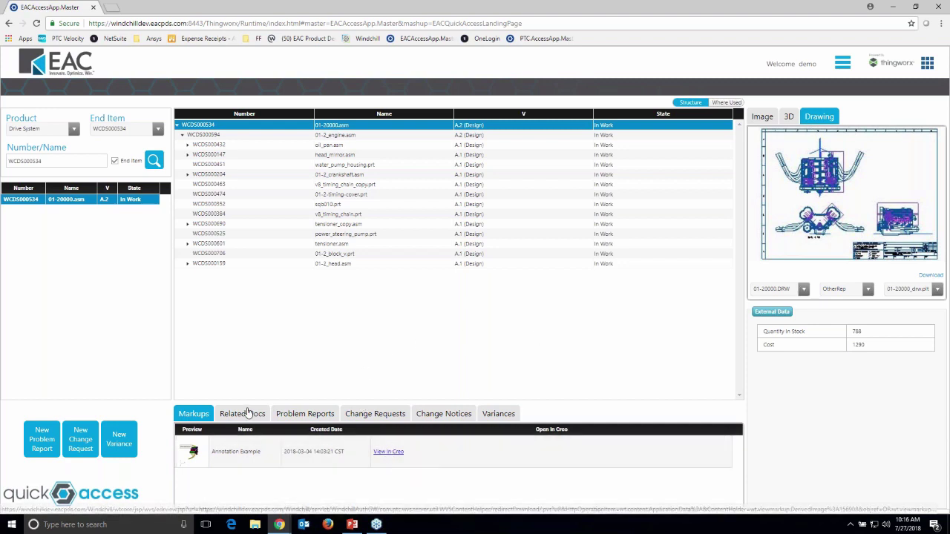
Show v8_timing_chain.prt's problem report 00021 and stock 775 in Quick Access
{"action": "left_click", "coordinate": [305, 414]}
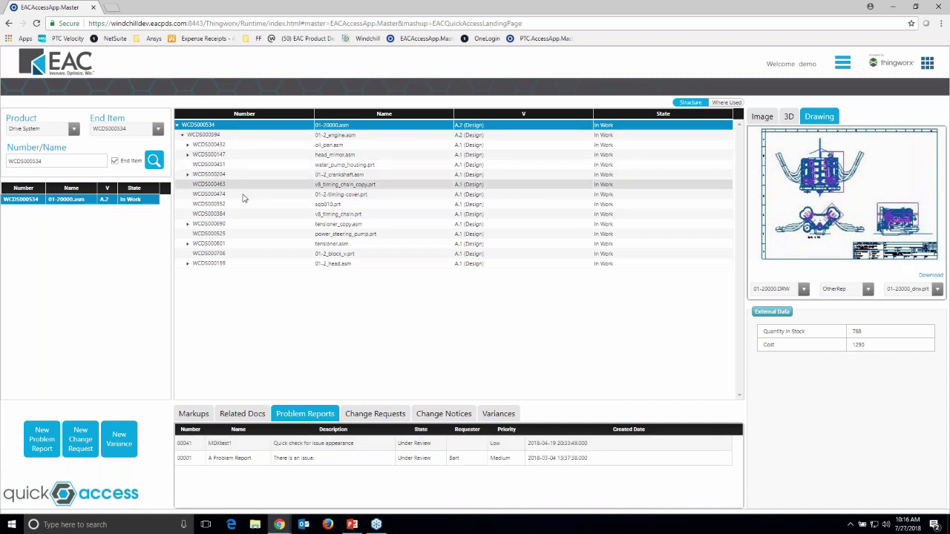
{"action": "left_click", "coordinate": [347, 187]}
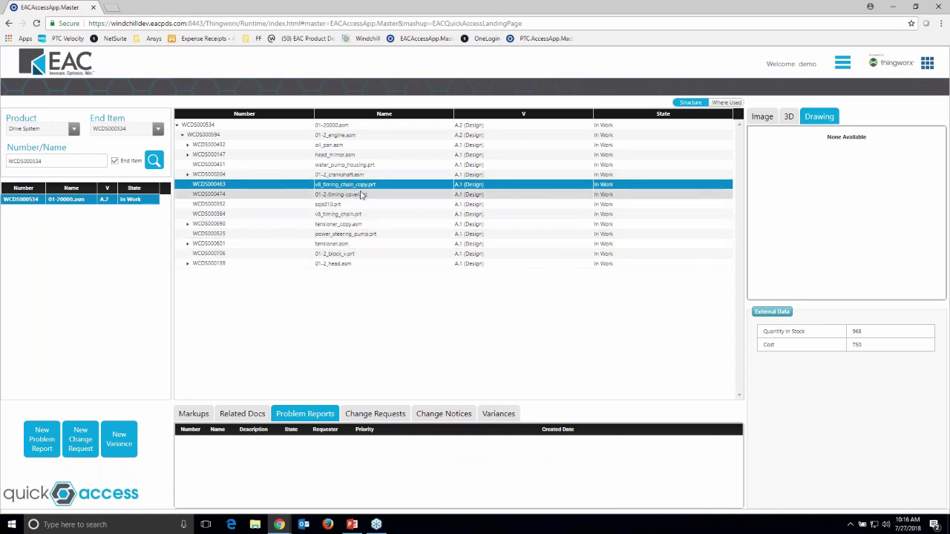
{"action": "left_click", "coordinate": [356, 214]}
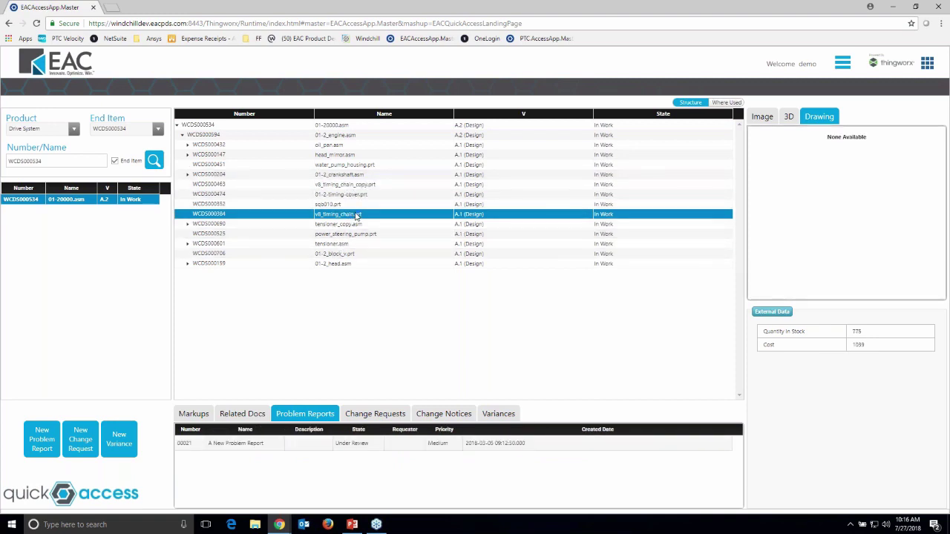
Open v8_timing_chain.prt in Windchill, review its Related Objects and Structure, then close the page
{"action": "double_click", "coordinate": [356, 215]}
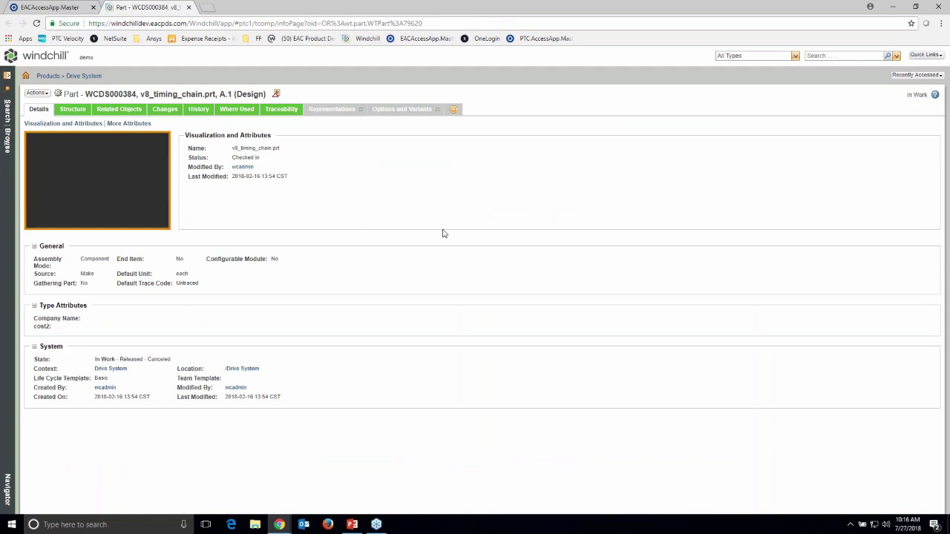
{"action": "left_click", "coordinate": [119, 109]}
{"action": "left_click", "coordinate": [73, 110]}
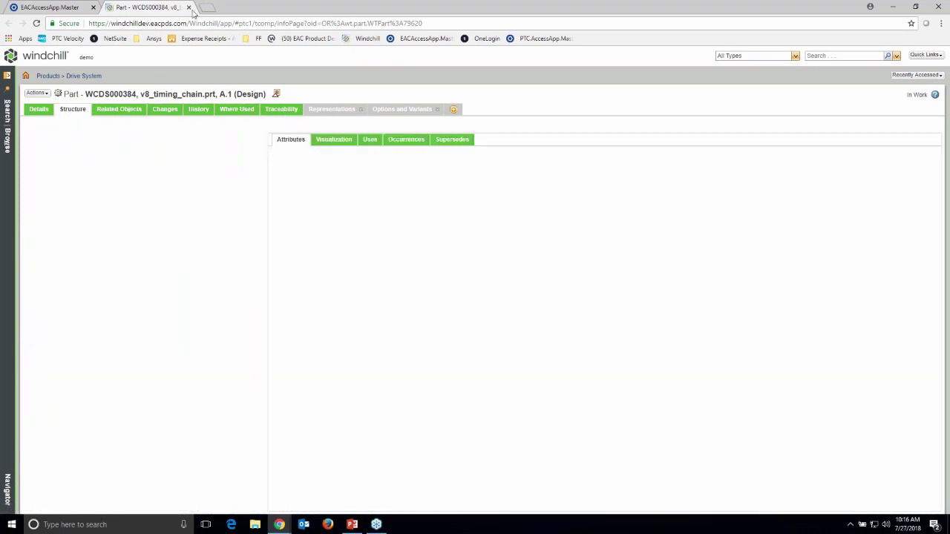
{"action": "left_click", "coordinate": [188, 8]}
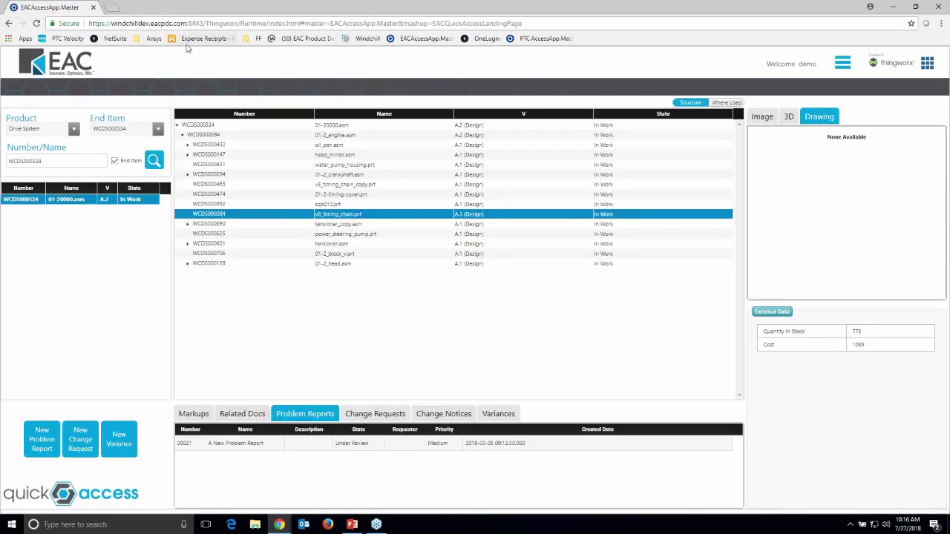
In BoM Reports, run the report for product Drive System, end item WCDS000534
{"action": "left_click", "coordinate": [78, 57]}
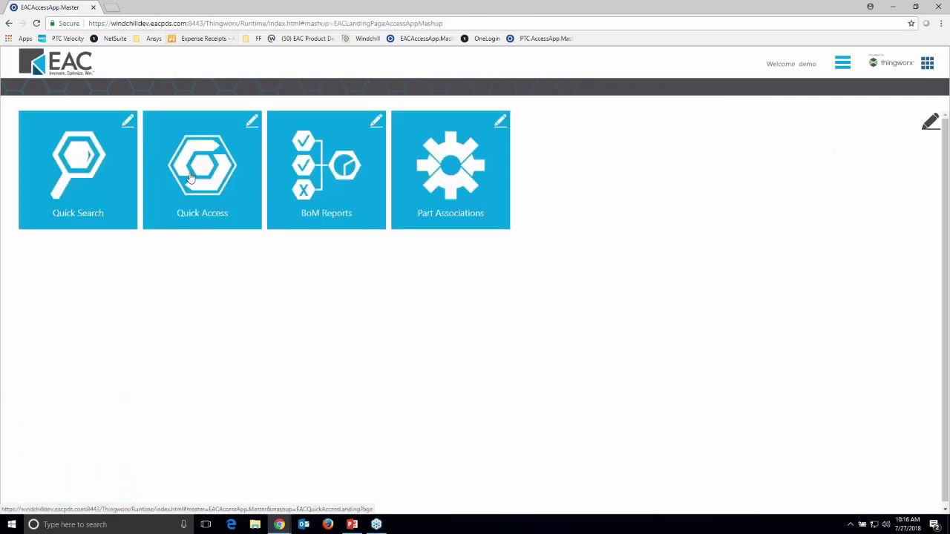
{"action": "left_click", "coordinate": [344, 182]}
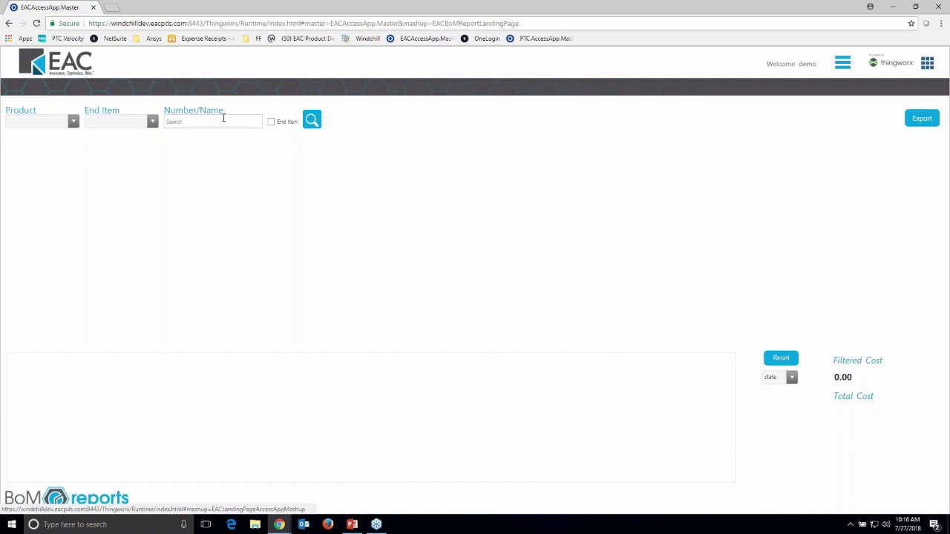
{"action": "left_click", "coordinate": [74, 121]}
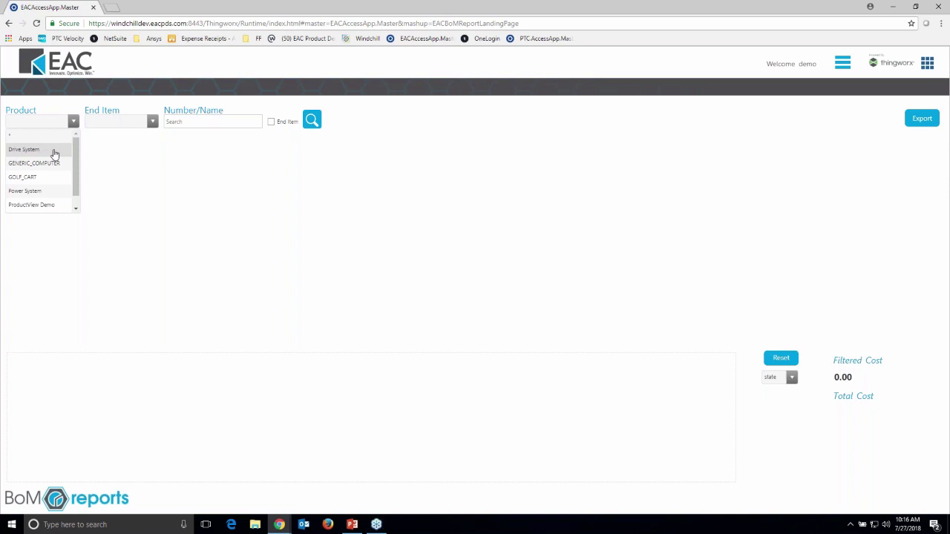
{"action": "left_click", "coordinate": [54, 153]}
{"action": "left_click", "coordinate": [152, 121]}
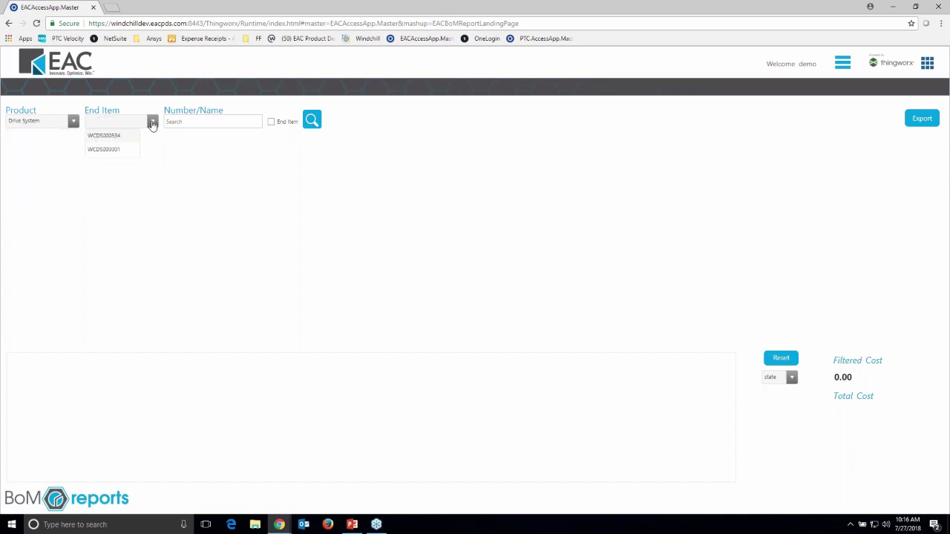
{"action": "left_click", "coordinate": [132, 136]}
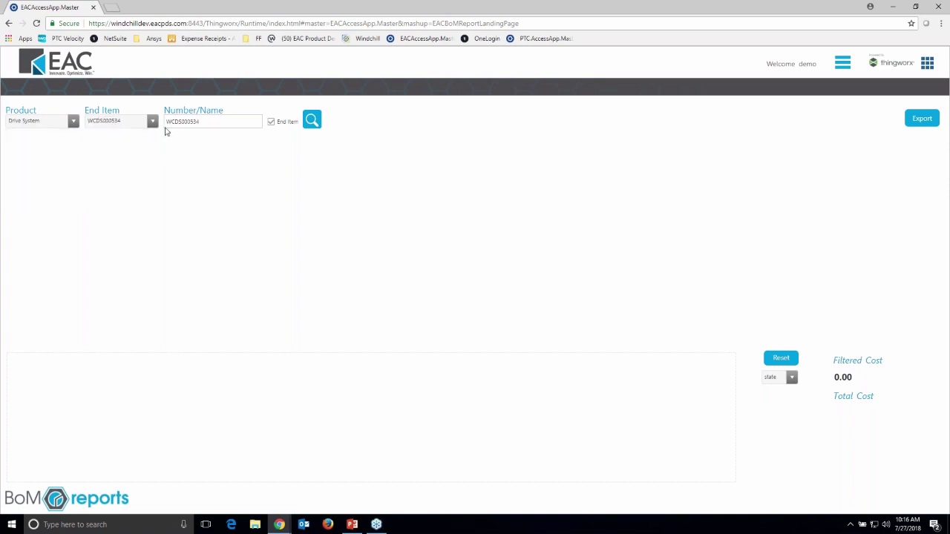
{"action": "left_click", "coordinate": [310, 121]}
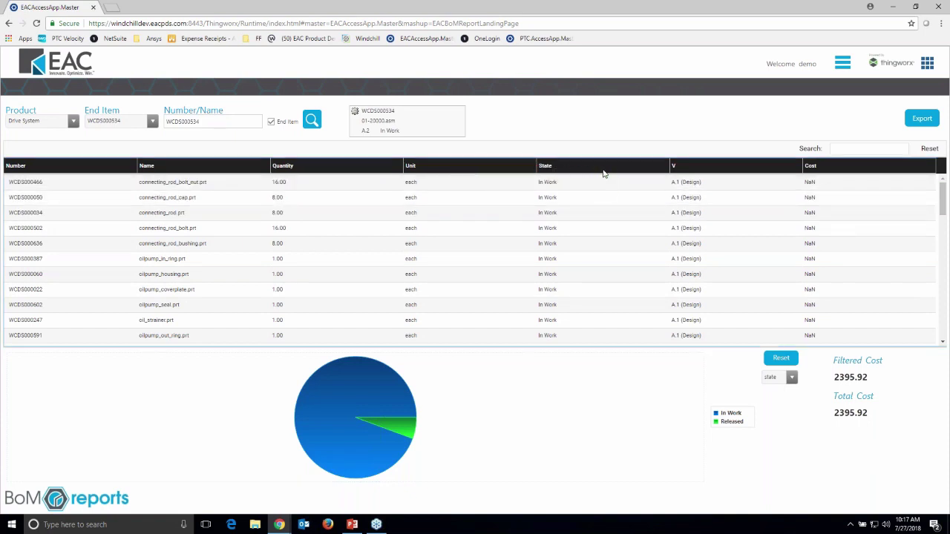
Move State before Unit and Quantity before State, then export the report to CSV
{"action": "left_click_drag", "start_coordinate": [601, 173], "coordinate": [361, 172]}
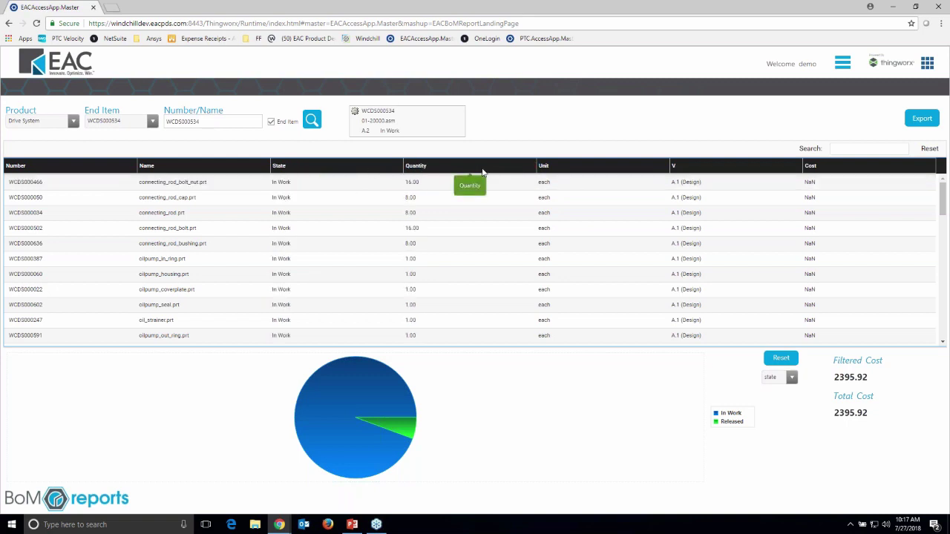
{"action": "left_click_drag", "start_coordinate": [439, 167], "coordinate": [294, 169]}
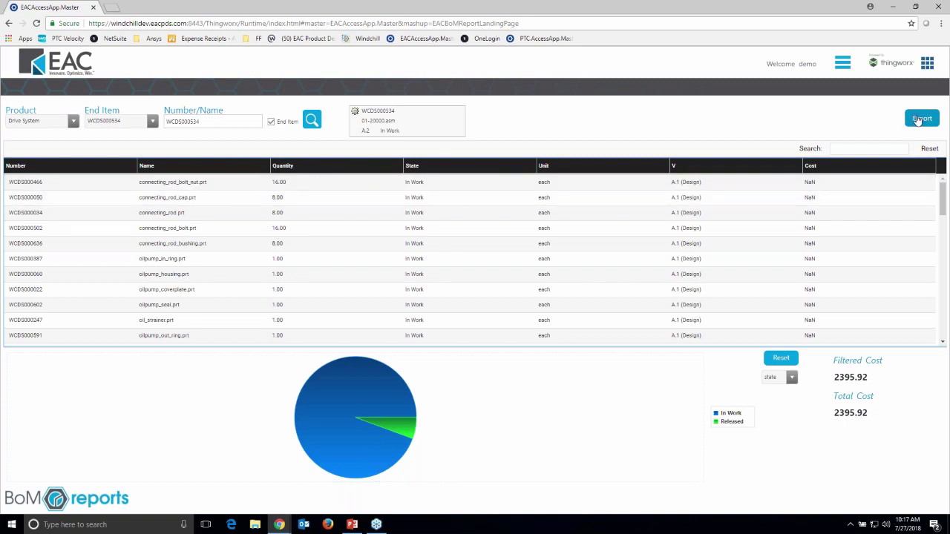
{"action": "left_click", "coordinate": [917, 121]}
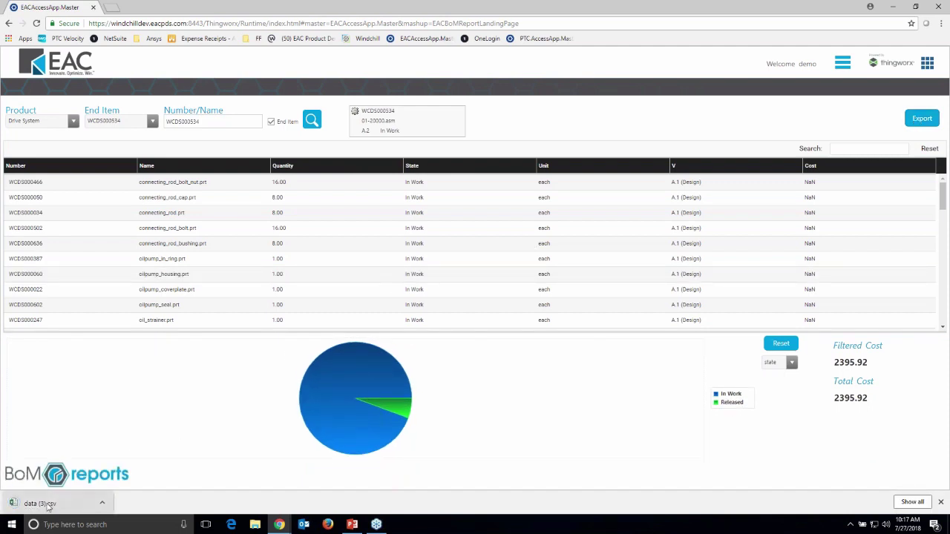
Open data (3).csv in Excel, widen column A to read headers, and close without saving
{"action": "left_click", "coordinate": [39, 503]}
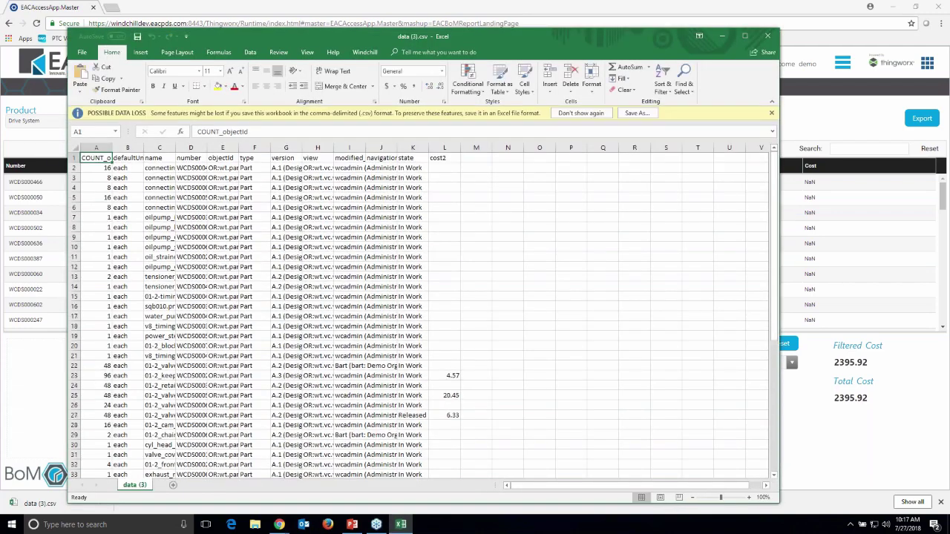
{"action": "left_click_drag", "start_coordinate": [109, 148], "coordinate": [296, 147]}
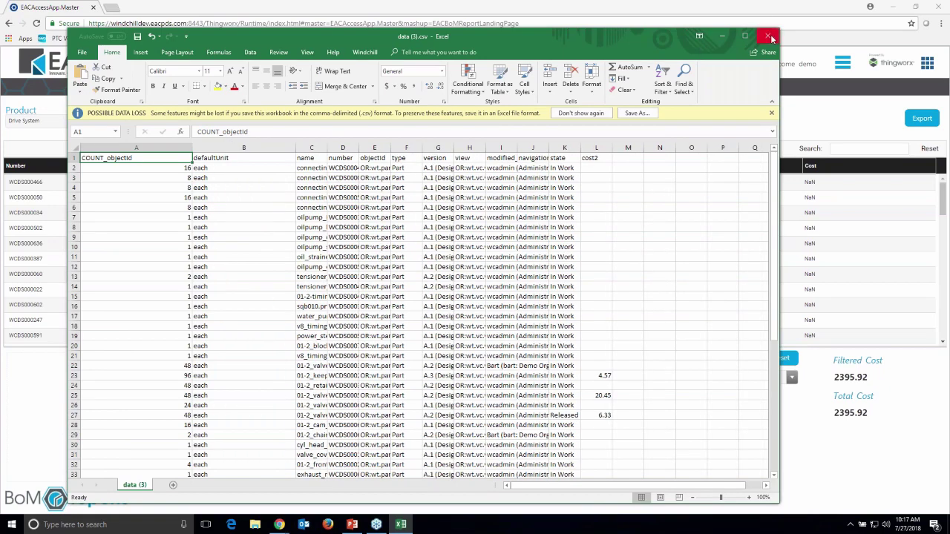
{"action": "left_click", "coordinate": [767, 36]}
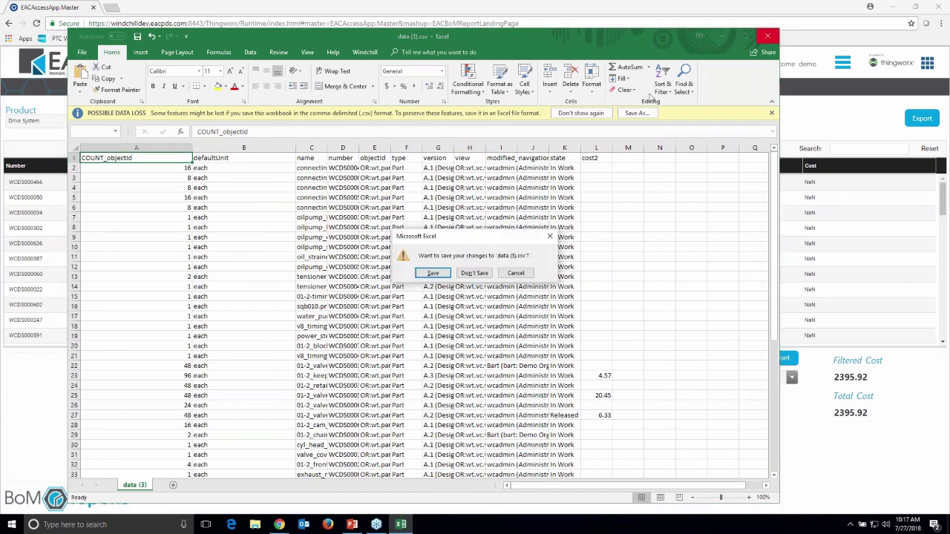
{"action": "left_click", "coordinate": [483, 273]}
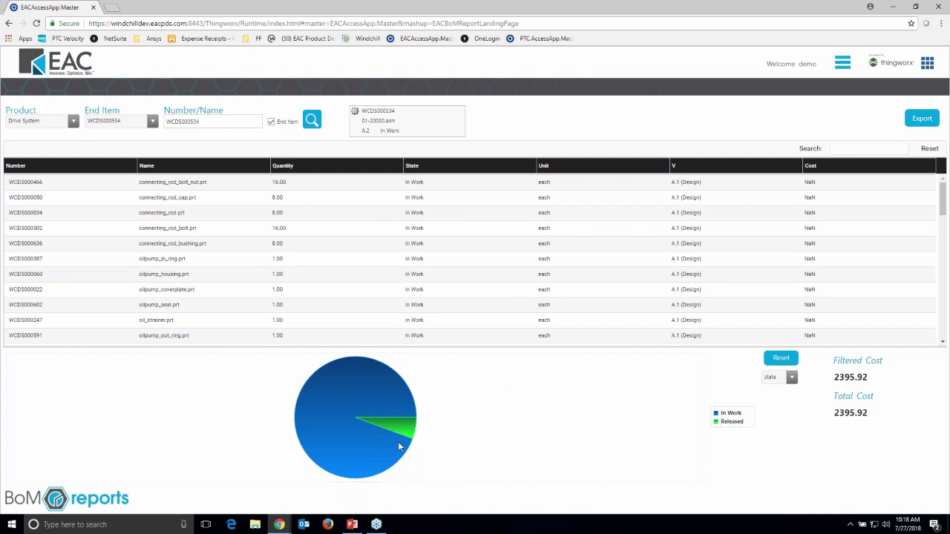
Check the pie chart's slice values, then return to the EAC landing page
{"action": "mouse_move", "coordinate": [367, 428]}
{"action": "left_click", "coordinate": [65, 68]}
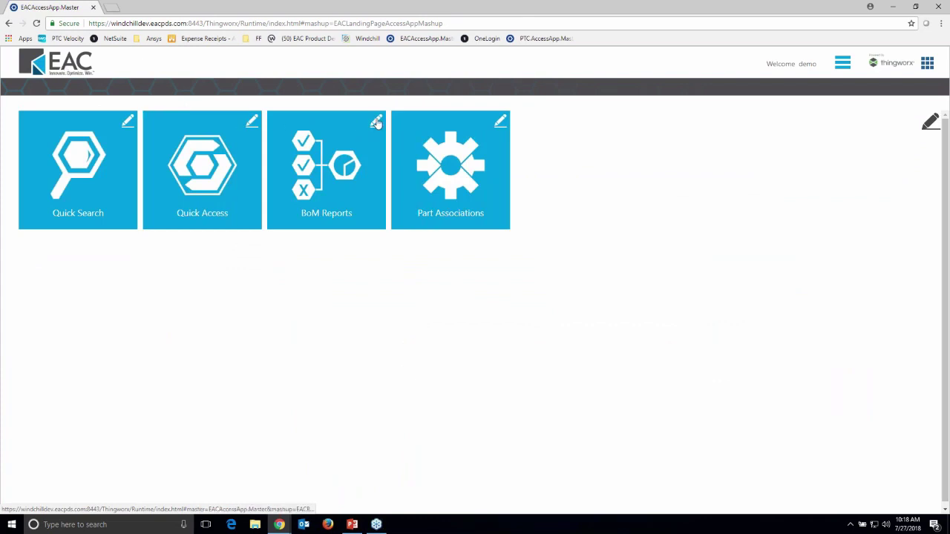
Open the BoM Reports tailoring settings, keeping the Administrators user group
{"action": "left_click", "coordinate": [377, 121]}
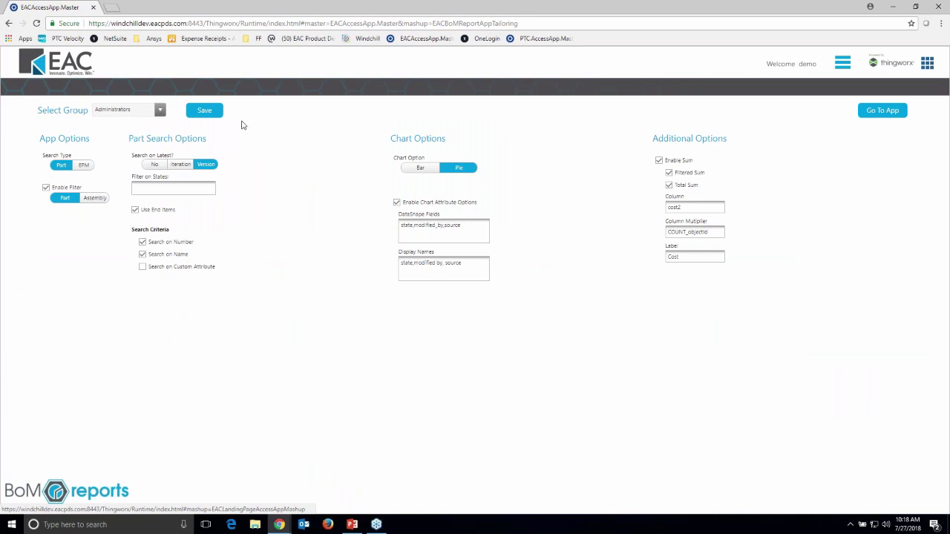
{"action": "left_click", "coordinate": [159, 110]}
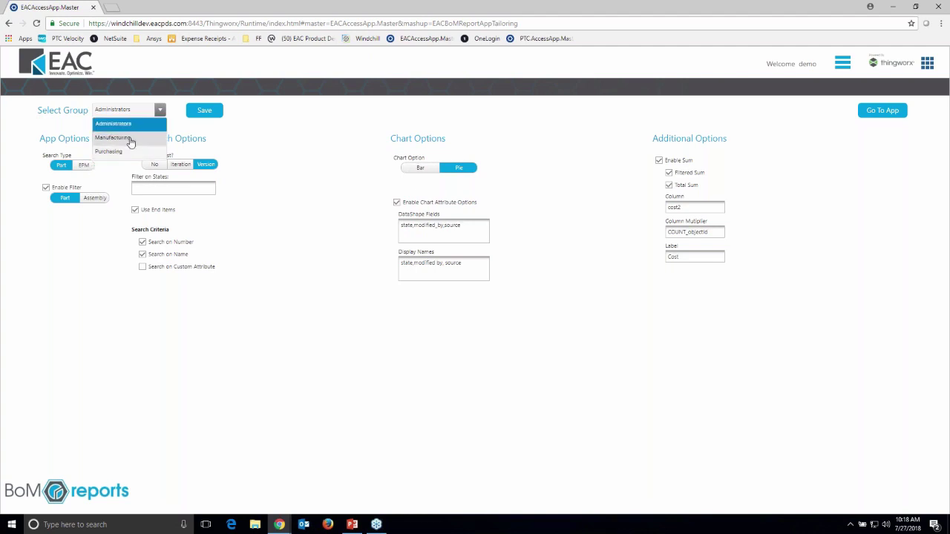
{"action": "left_click", "coordinate": [276, 131]}
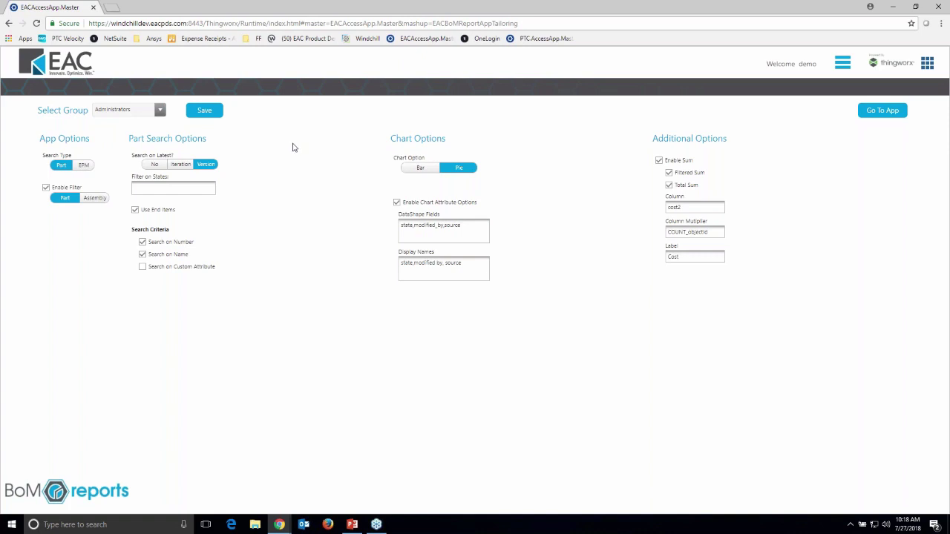
Try the search-on-latest, Use End Items and filter options, leaving Version, on, and parts
{"action": "left_click", "coordinate": [154, 165]}
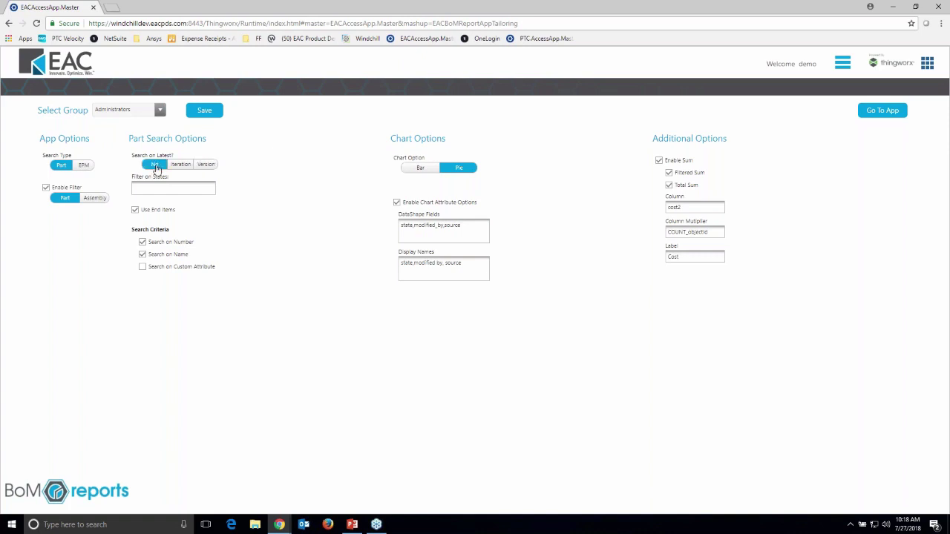
{"action": "left_click", "coordinate": [180, 165]}
{"action": "left_click", "coordinate": [209, 165]}
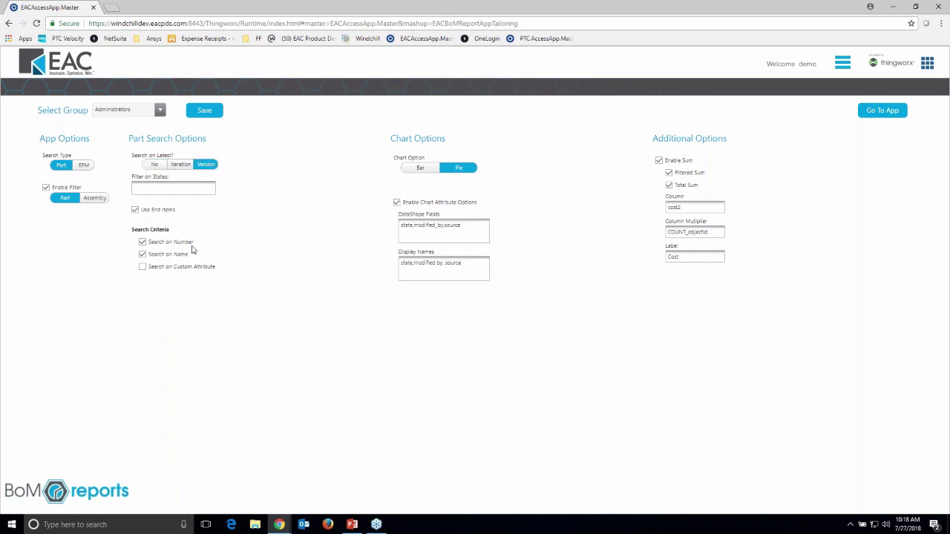
{"action": "left_click", "coordinate": [135, 210]}
{"action": "left_click", "coordinate": [135, 210]}
{"action": "left_click", "coordinate": [105, 200]}
{"action": "left_click", "coordinate": [71, 200]}
Set the chart type to Bar, save the tailoring, and reopen BoM Reports
{"action": "left_click", "coordinate": [468, 224]}
{"action": "left_click", "coordinate": [477, 262]}
{"action": "left_click", "coordinate": [421, 169]}
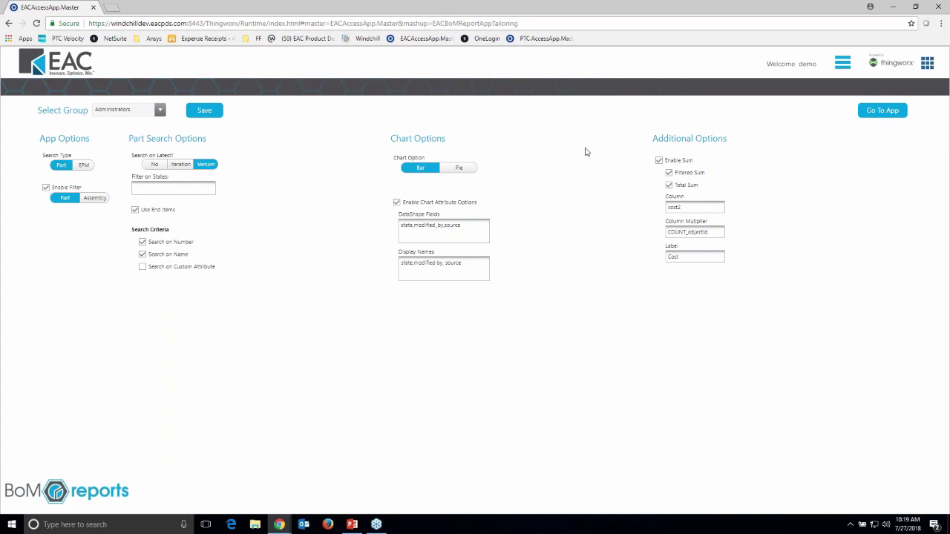
{"action": "left_click", "coordinate": [207, 112]}
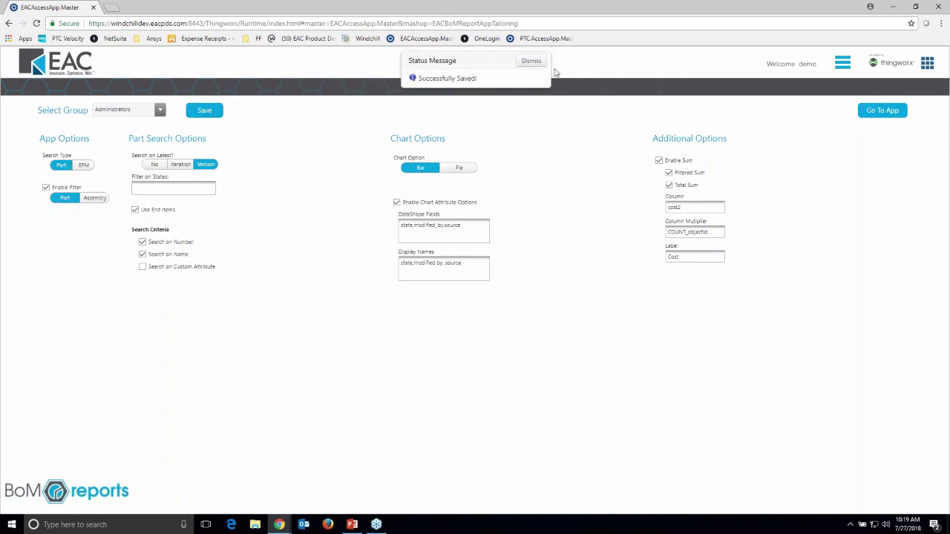
{"action": "left_click", "coordinate": [884, 112]}
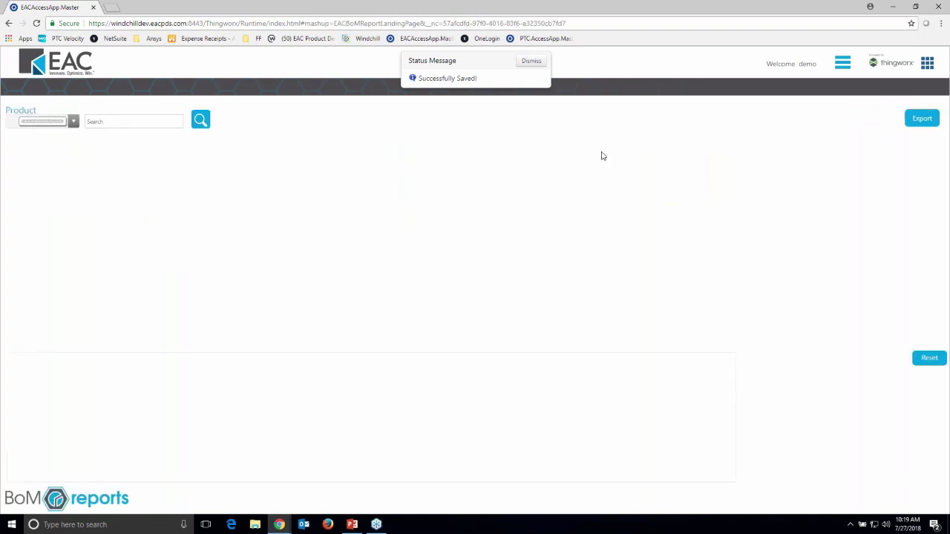
Search for valve* and load the BoM for valve_exhaust.asm
{"action": "left_click", "coordinate": [194, 122]}
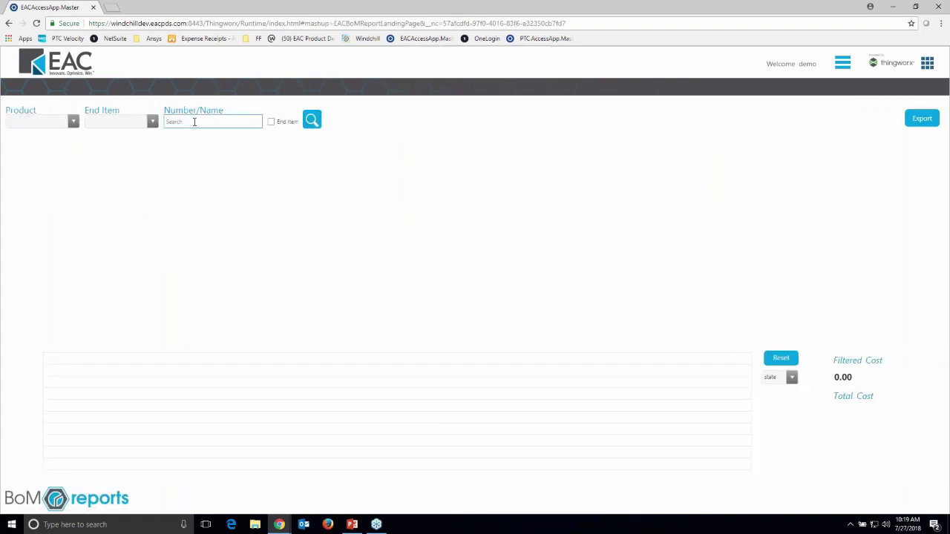
{"action": "type", "text": "valve*"}
{"action": "key", "text": "Return"}
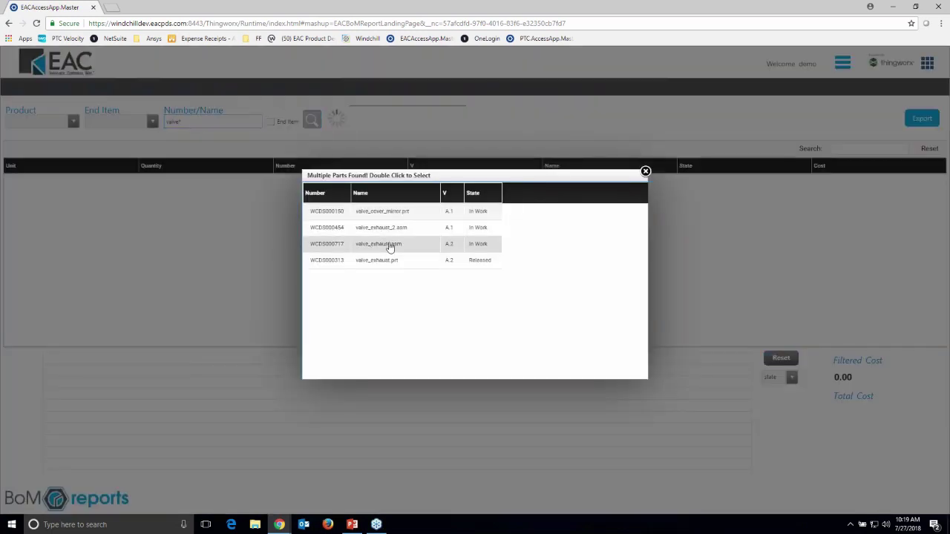
{"action": "left_click", "coordinate": [388, 247]}
{"action": "double_click", "coordinate": [408, 250]}
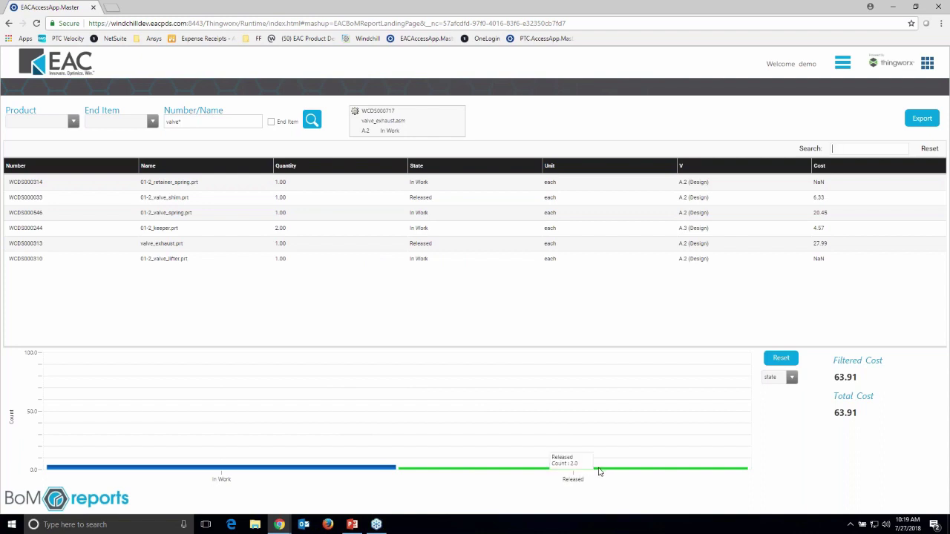
Group the BoM chart by the modified-by attribute
{"action": "left_click", "coordinate": [791, 377]}
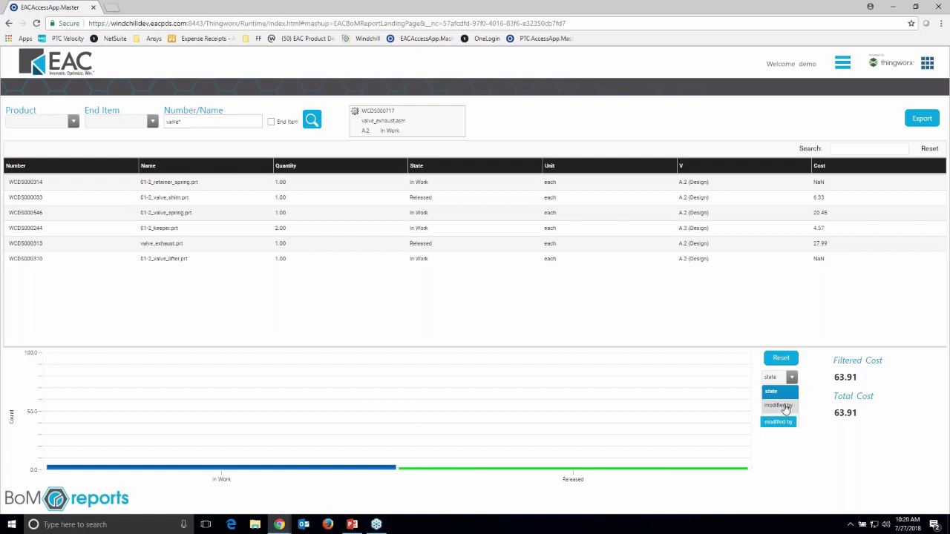
{"action": "left_click", "coordinate": [785, 407]}
{"action": "mouse_move", "coordinate": [321, 433]}
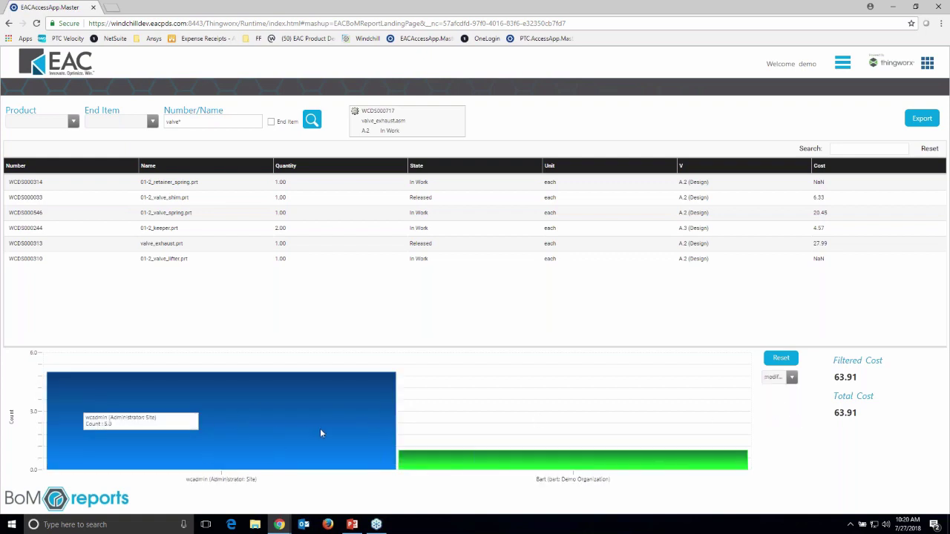
{"action": "mouse_move", "coordinate": [613, 465]}
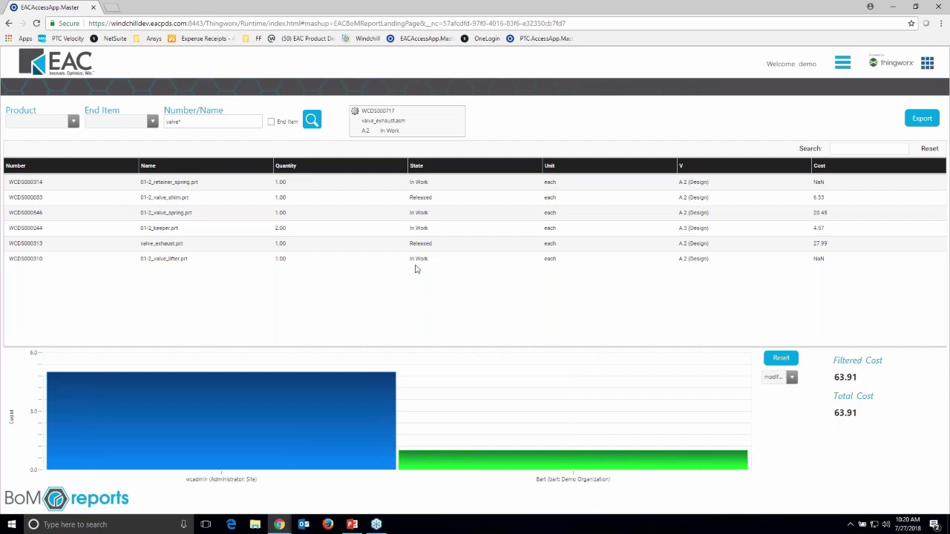
View 01-2_keeper.prt in Windchill, close that page, and return to the EAC home page
{"action": "left_click", "coordinate": [174, 229]}
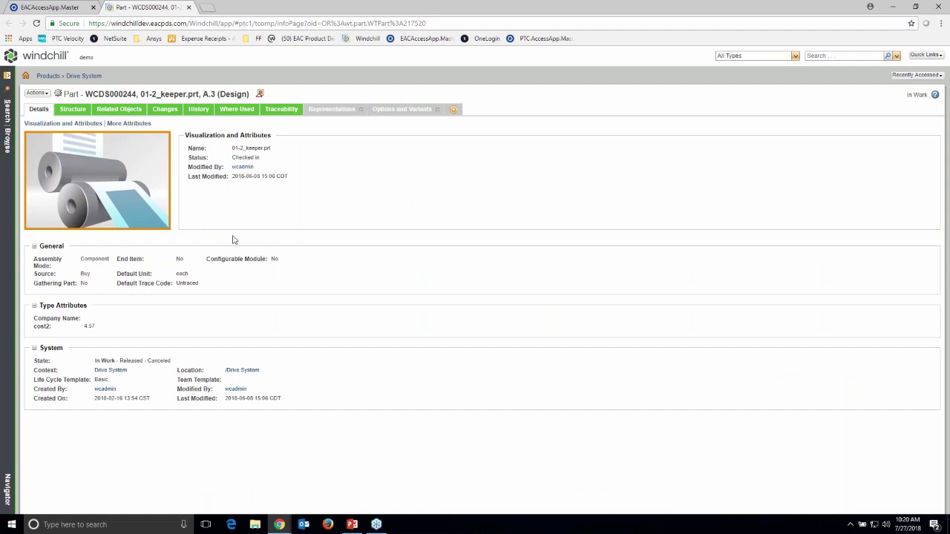
{"action": "left_click", "coordinate": [191, 8]}
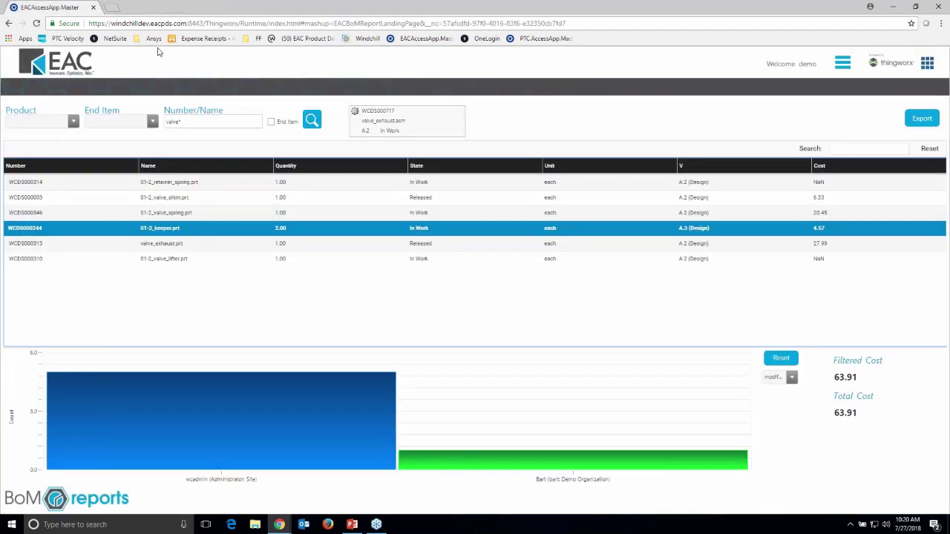
{"action": "left_click", "coordinate": [60, 72]}
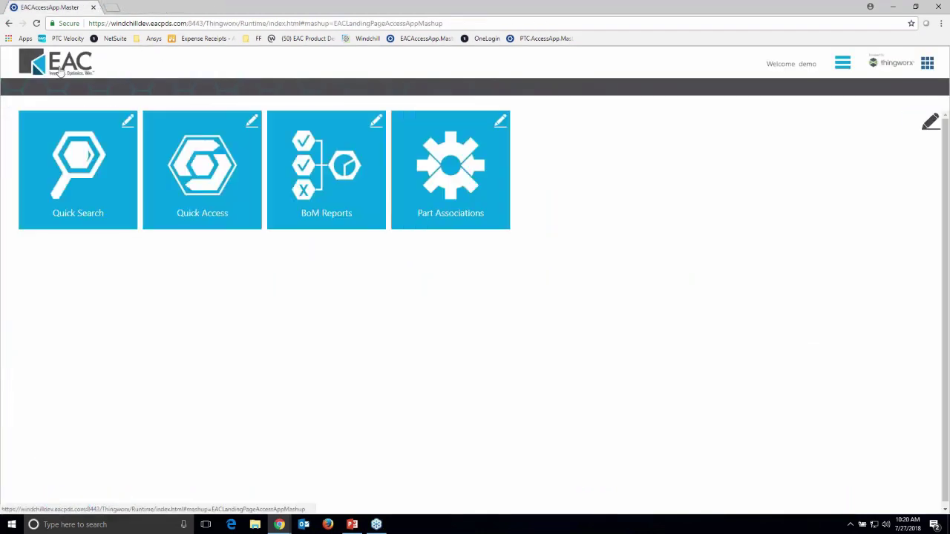
Open the Part Associations app from its landing-page tile
{"action": "left_click", "coordinate": [447, 167]}
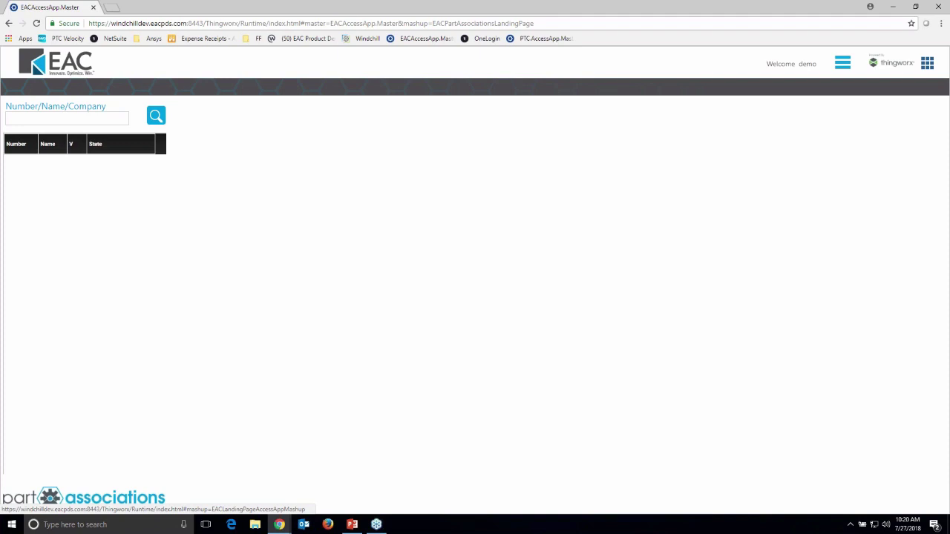
Search parts by Number/Name/Company for EAC
{"action": "left_click", "coordinate": [108, 119]}
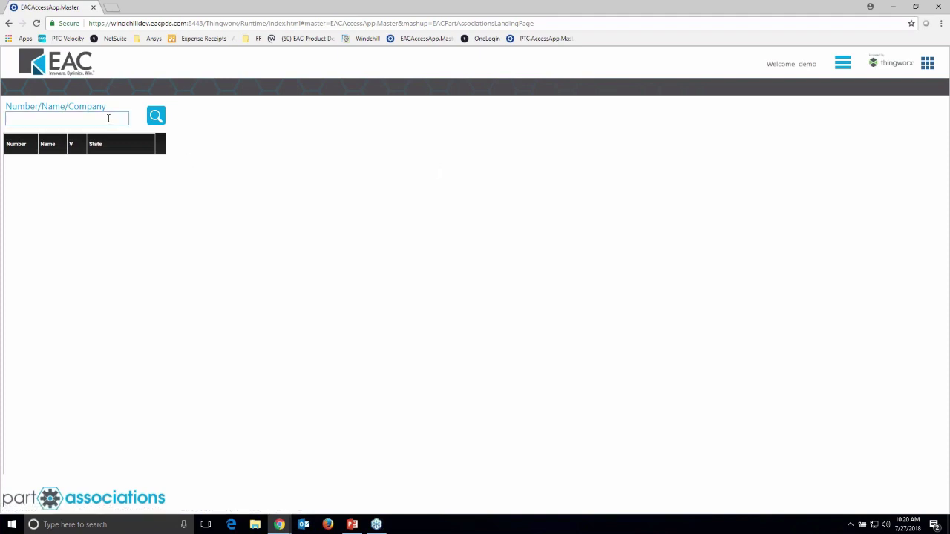
{"action": "type", "text": "EAC"}
{"action": "key", "text": "Return"}
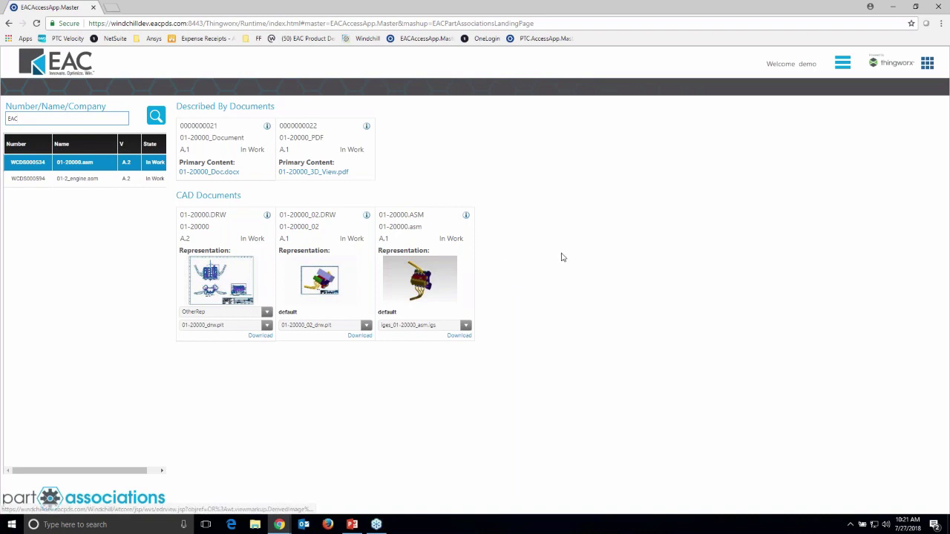
Review 01-2_engine.asm documents choosing STEP, then 01-20000.asm's, and return home
{"action": "left_click", "coordinate": [96, 178]}
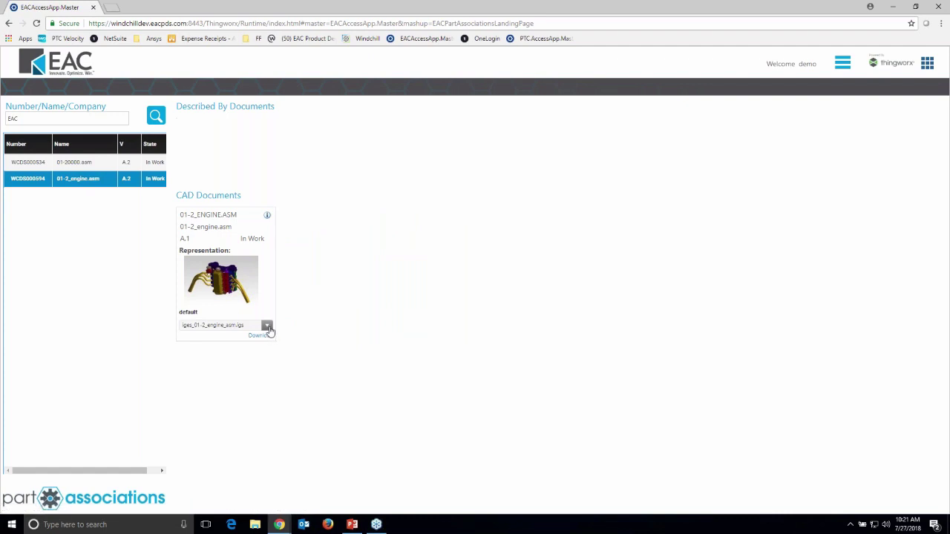
{"action": "left_click", "coordinate": [267, 327]}
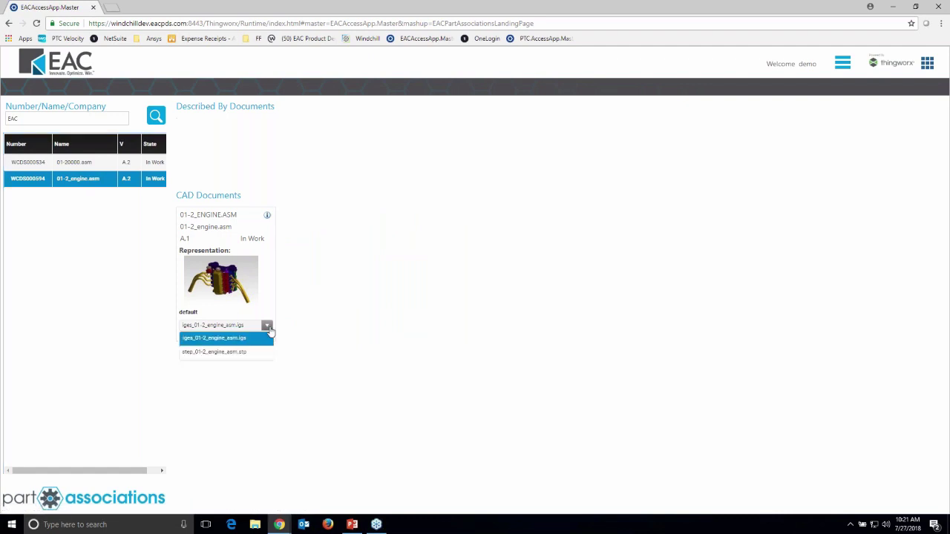
{"action": "left_click", "coordinate": [248, 353]}
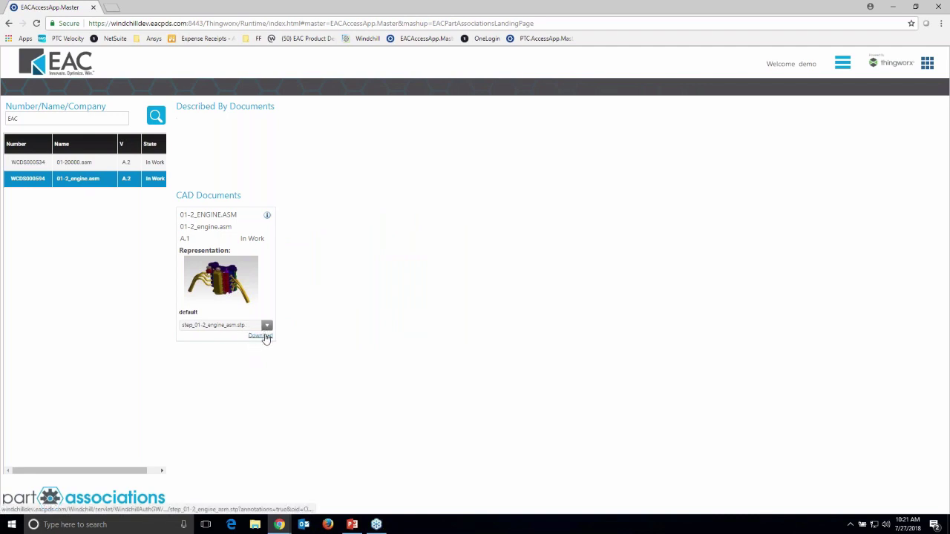
{"action": "left_click", "coordinate": [12, 164]}
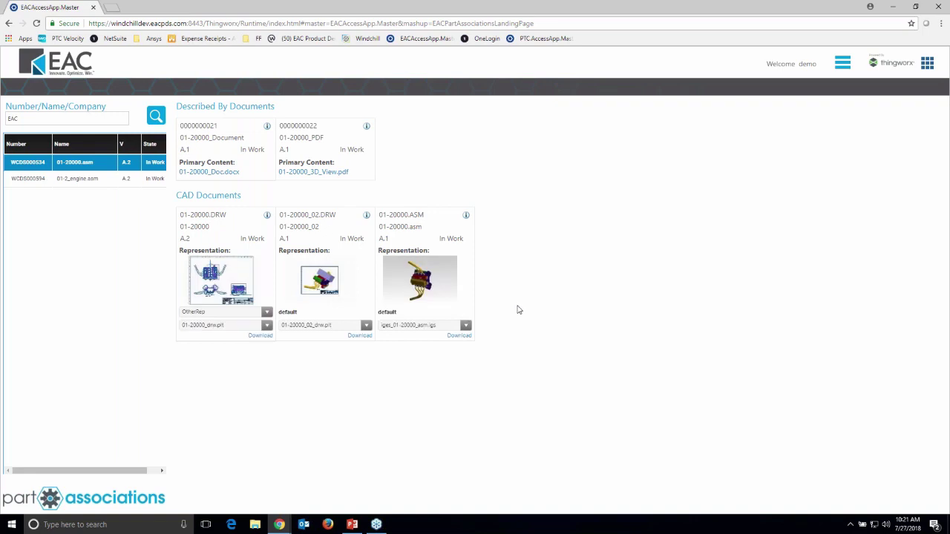
{"action": "left_click", "coordinate": [90, 71]}
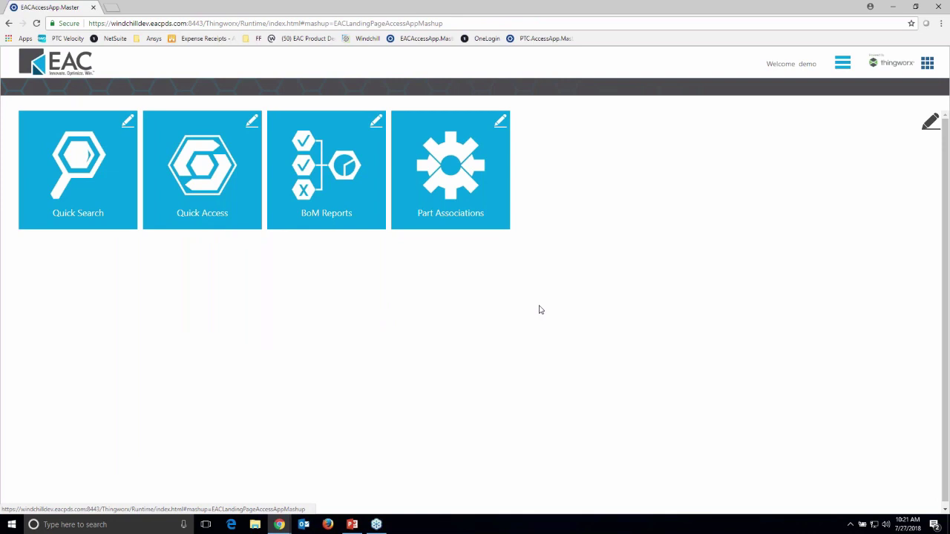
Present PowerPoint slide 8 full-screen, exit the show, and return to the EAC browser window
{"action": "left_click", "coordinate": [351, 524]}
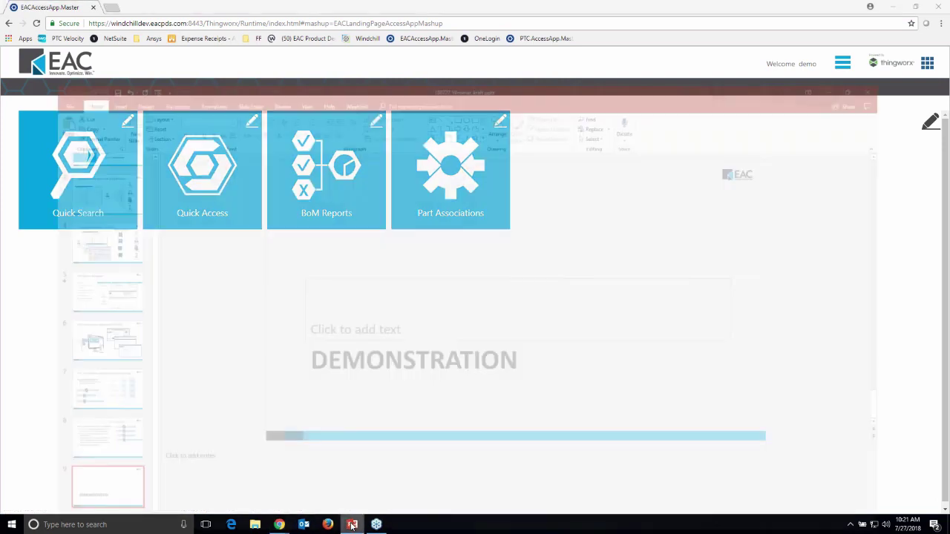
{"action": "scroll", "coordinate": [534, 297], "scroll_direction": "up", "scroll_amount": 1}
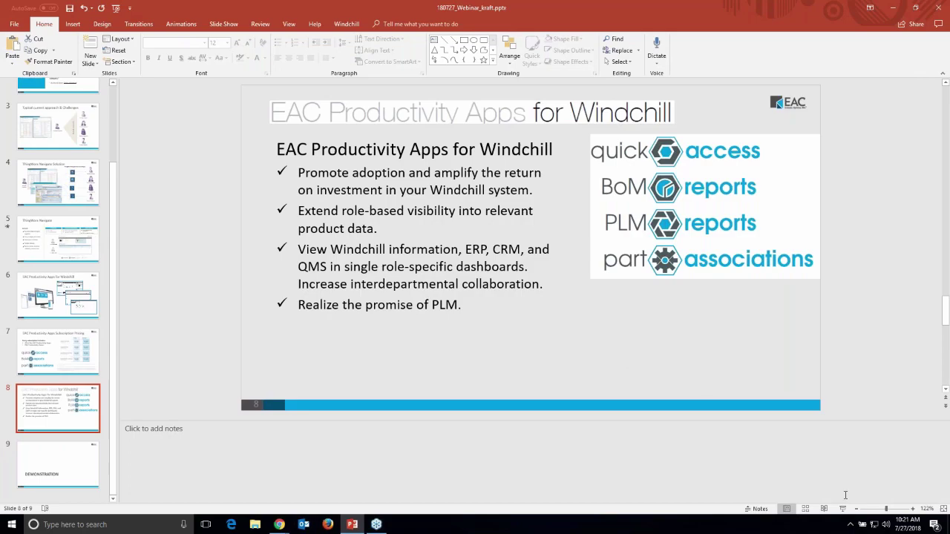
{"action": "left_click", "coordinate": [842, 509]}
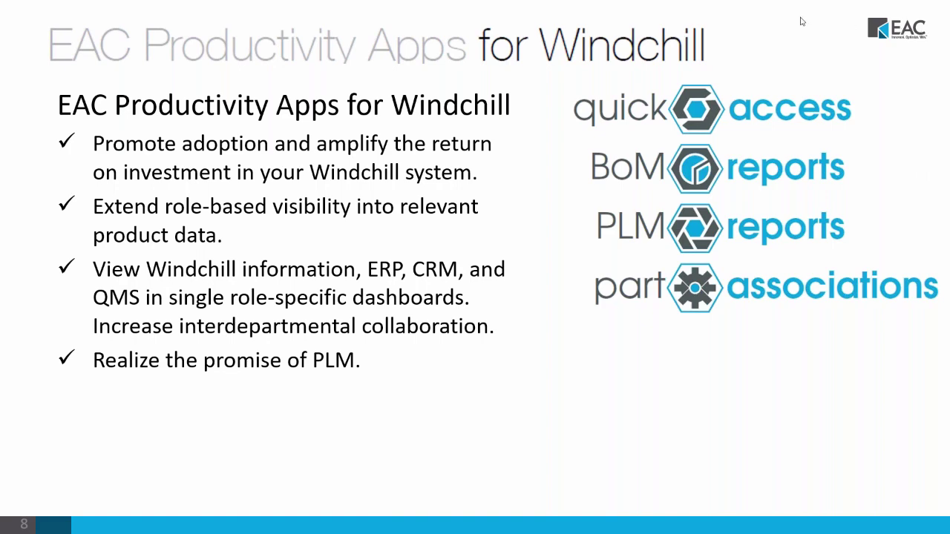
{"action": "key", "text": "Escape"}
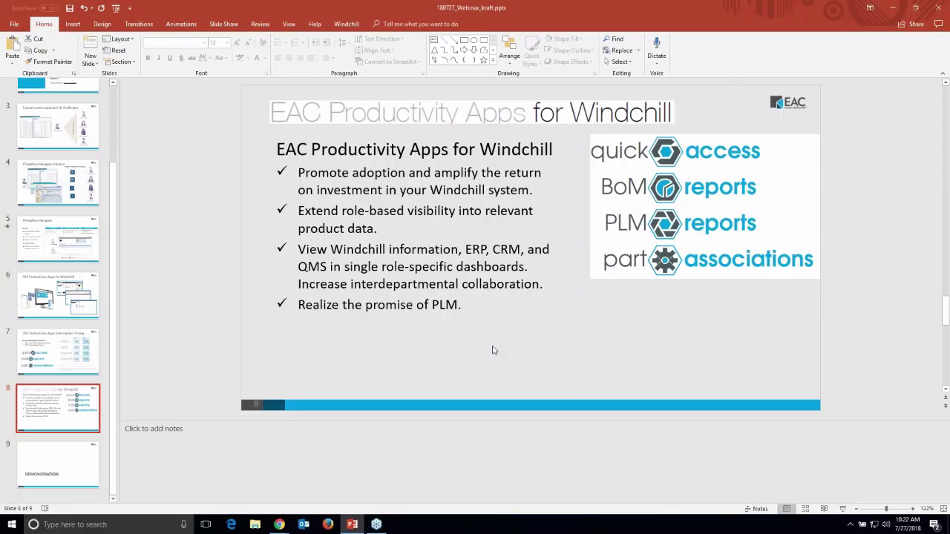
{"action": "mouse_move", "coordinate": [288, 526]}
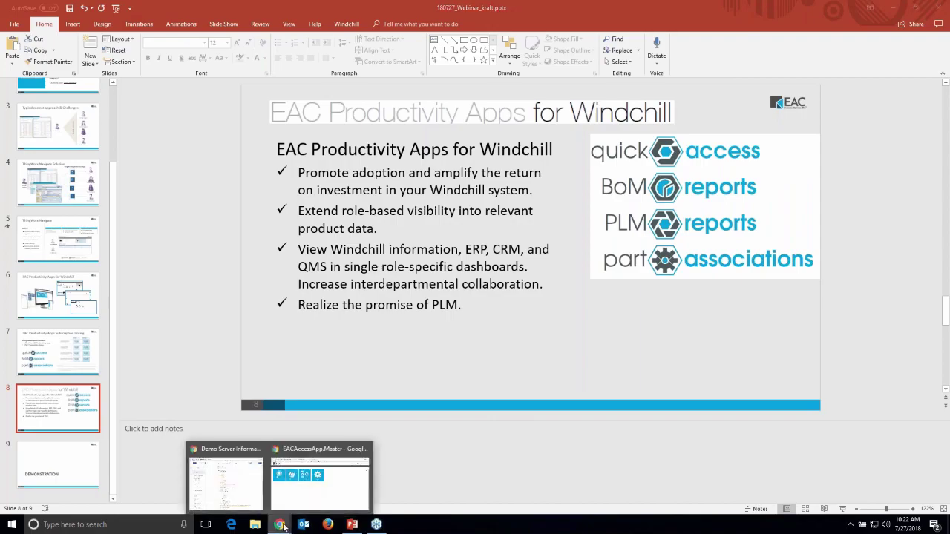
{"action": "left_click", "coordinate": [312, 493]}
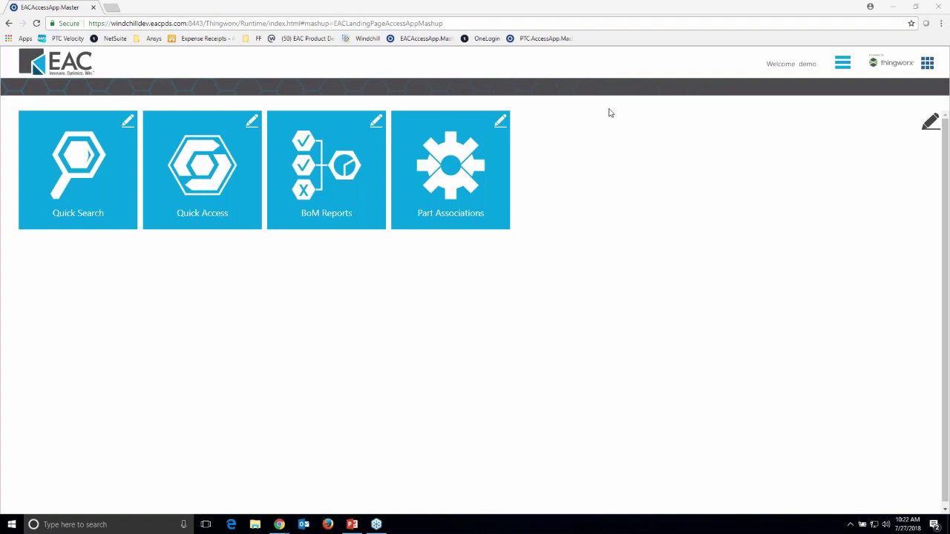
Switch to the PTC Navigate home page using the top-right app switcher
{"action": "left_click", "coordinate": [927, 66]}
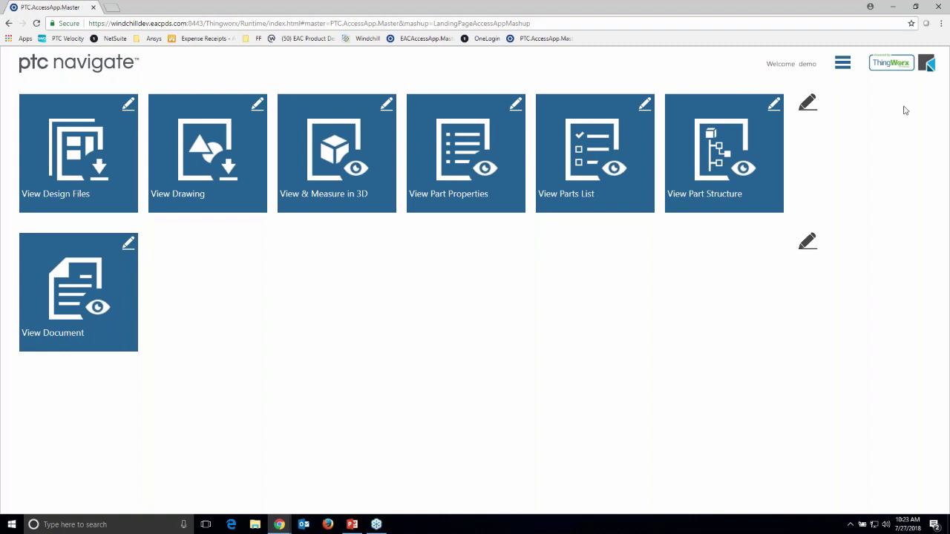
Go via the EAC apps home back to PTC Navigate and open View Part Structure
{"action": "left_click", "coordinate": [926, 64]}
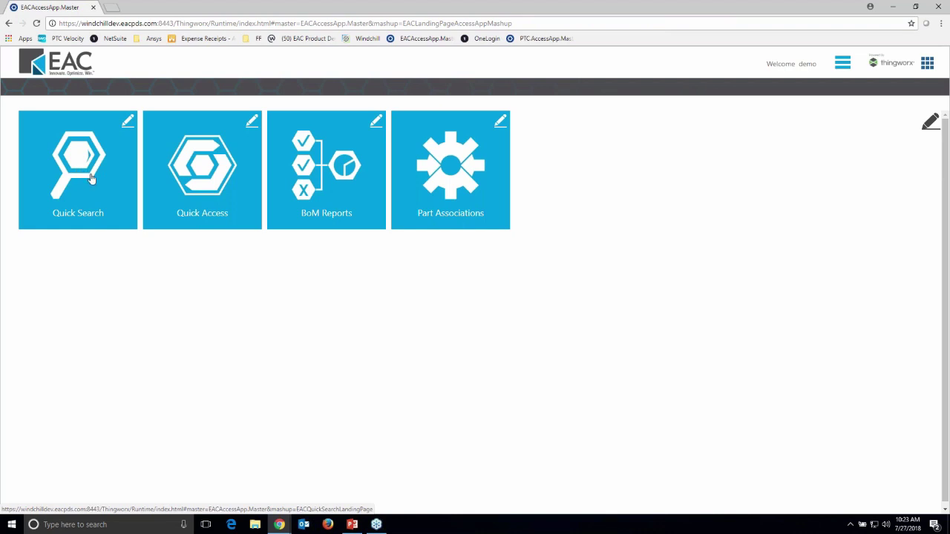
{"action": "left_click", "coordinate": [361, 166]}
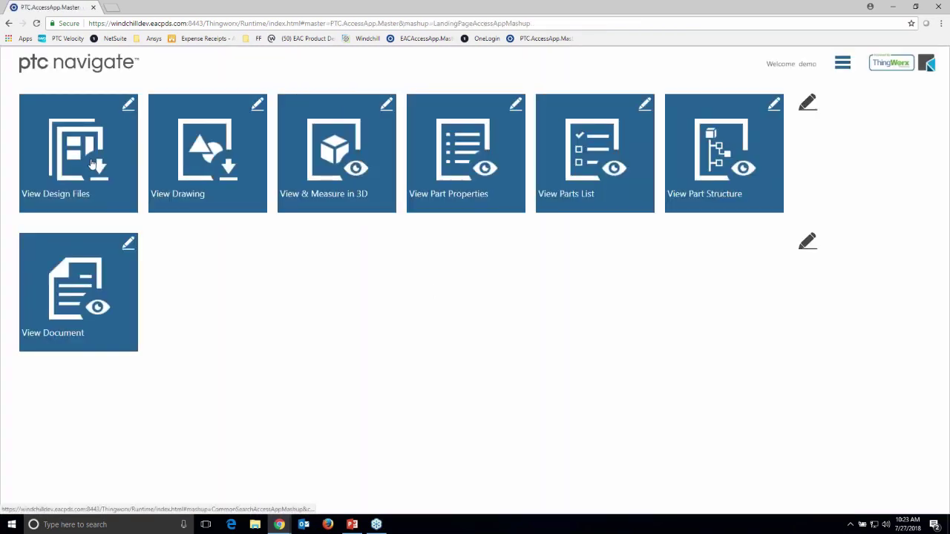
{"action": "left_click", "coordinate": [705, 145]}
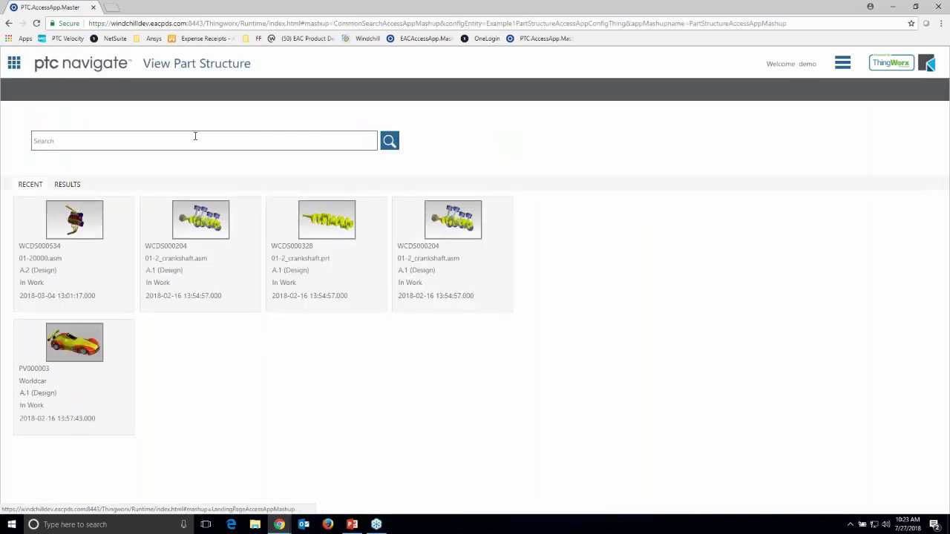
Open WCDS000534's structure, check the 01-20000.asm and 01-2_head.asm rows, then view its parts list
{"action": "left_click", "coordinate": [77, 225]}
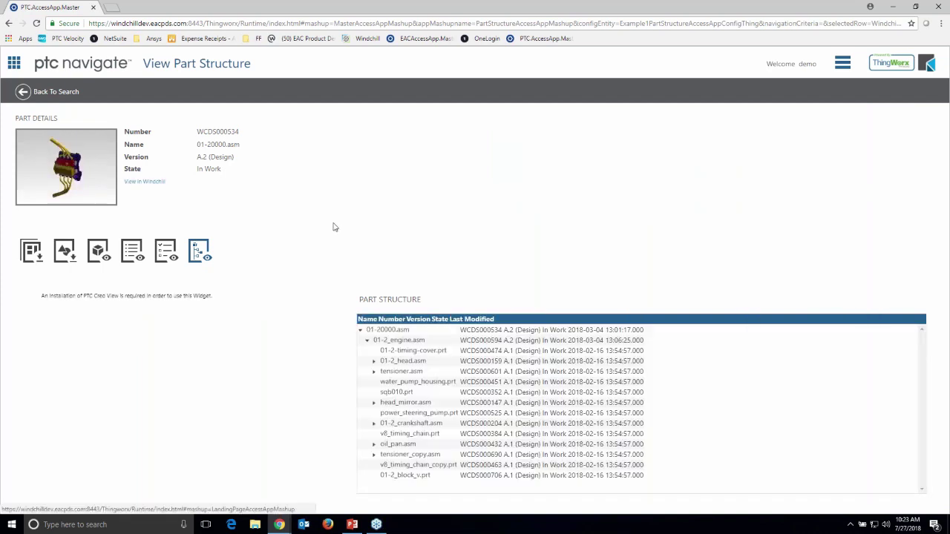
{"action": "left_click", "coordinate": [478, 330]}
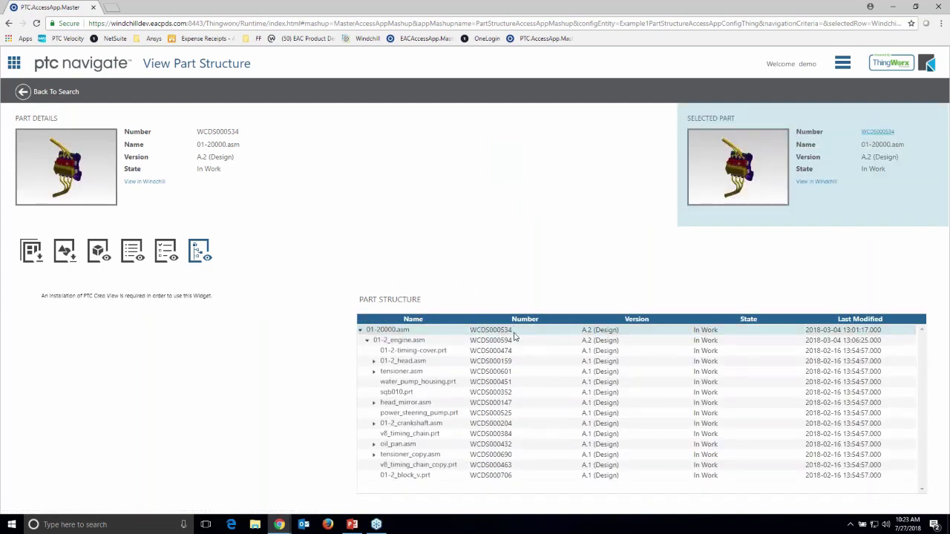
{"action": "left_click", "coordinate": [512, 362]}
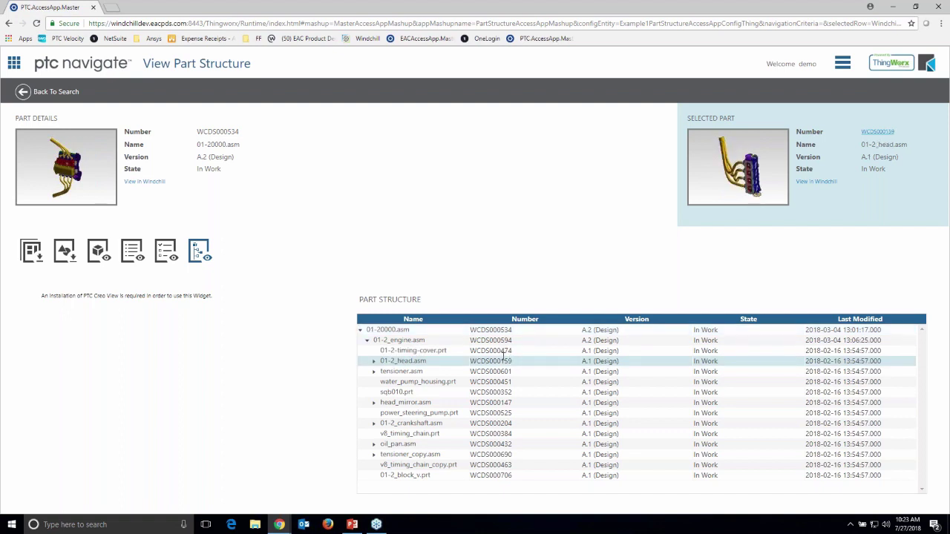
{"action": "left_click", "coordinate": [167, 255]}
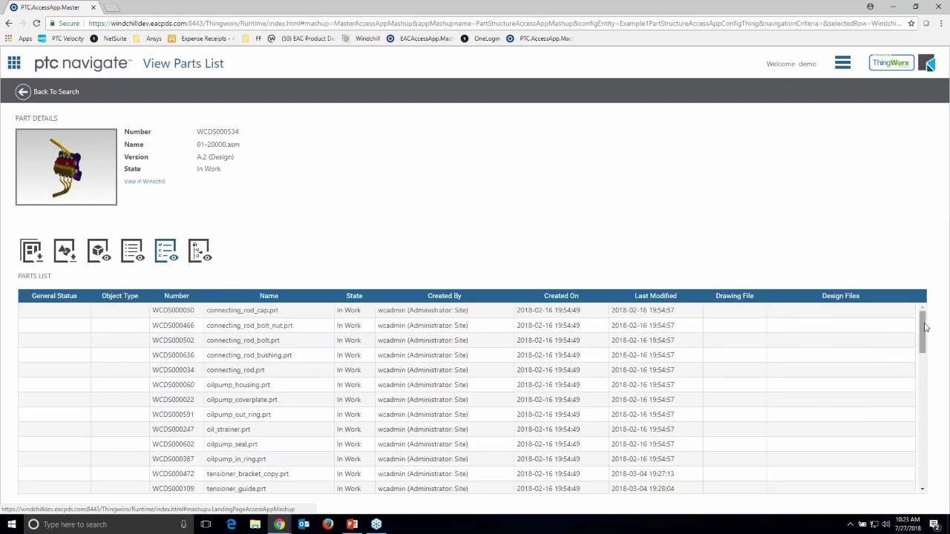
Scroll the 01-20000.asm parts list, return to the search page, then go to EAC apps home
{"action": "left_click_drag", "start_coordinate": [922, 328], "coordinate": [929, 432]}
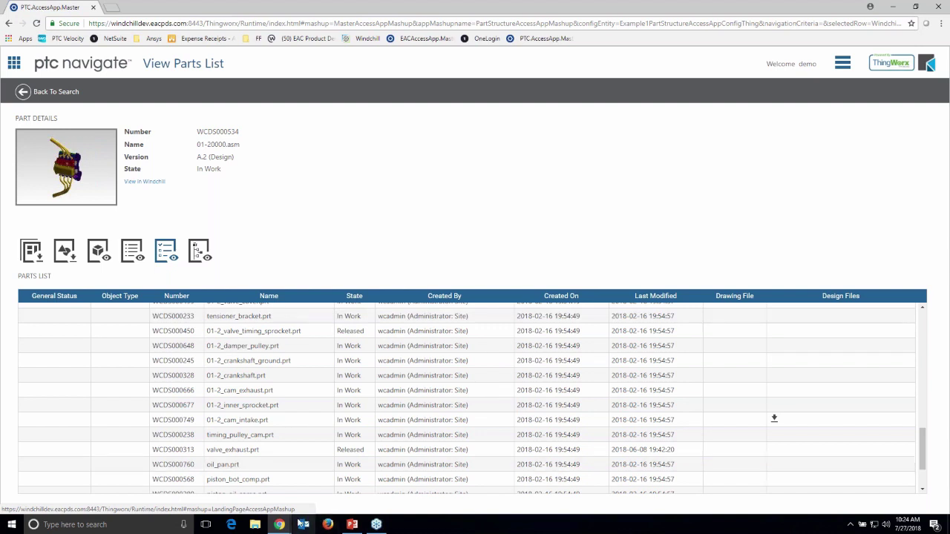
{"action": "mouse_move", "coordinate": [280, 520]}
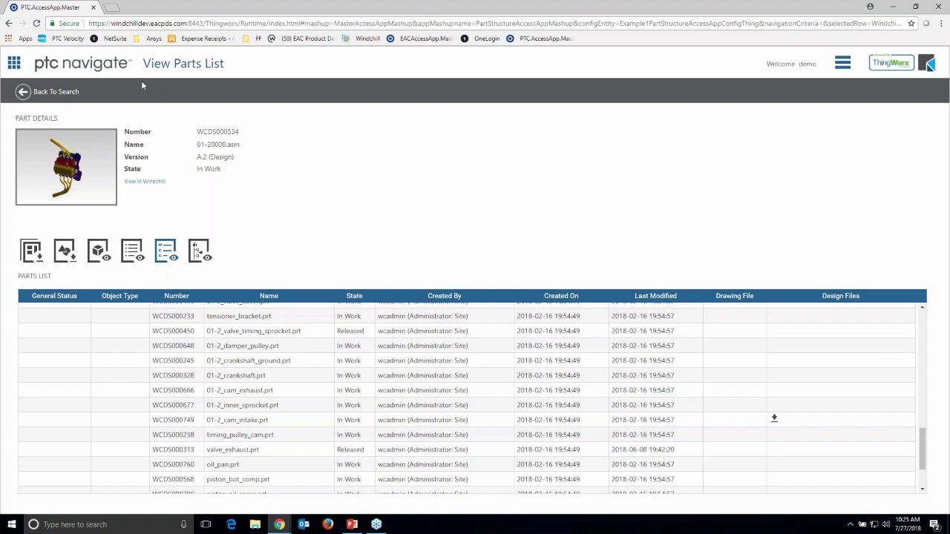
{"action": "left_click", "coordinate": [72, 94]}
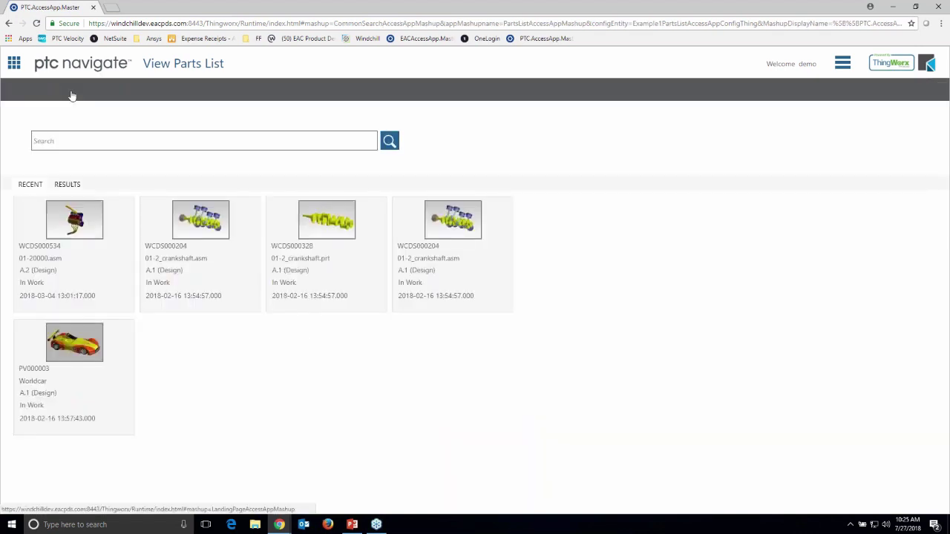
{"action": "left_click", "coordinate": [938, 66]}
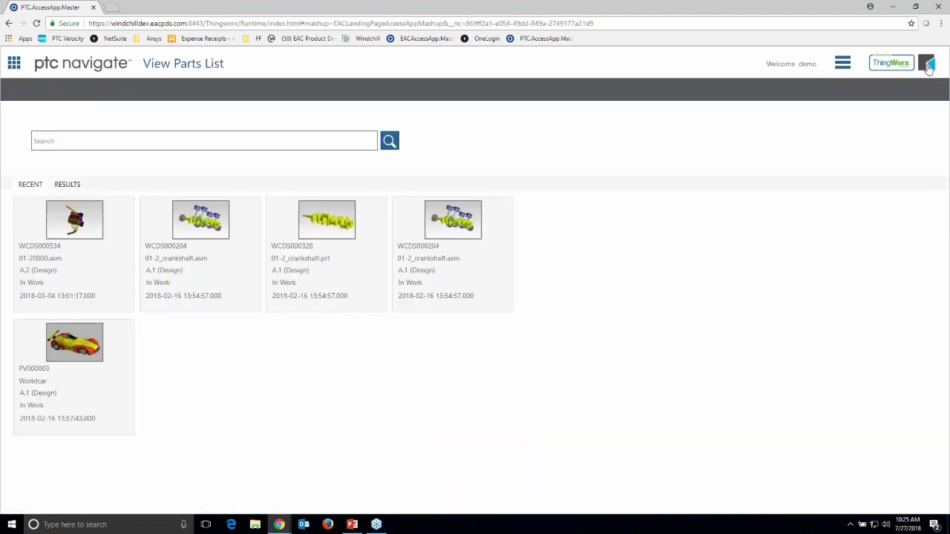